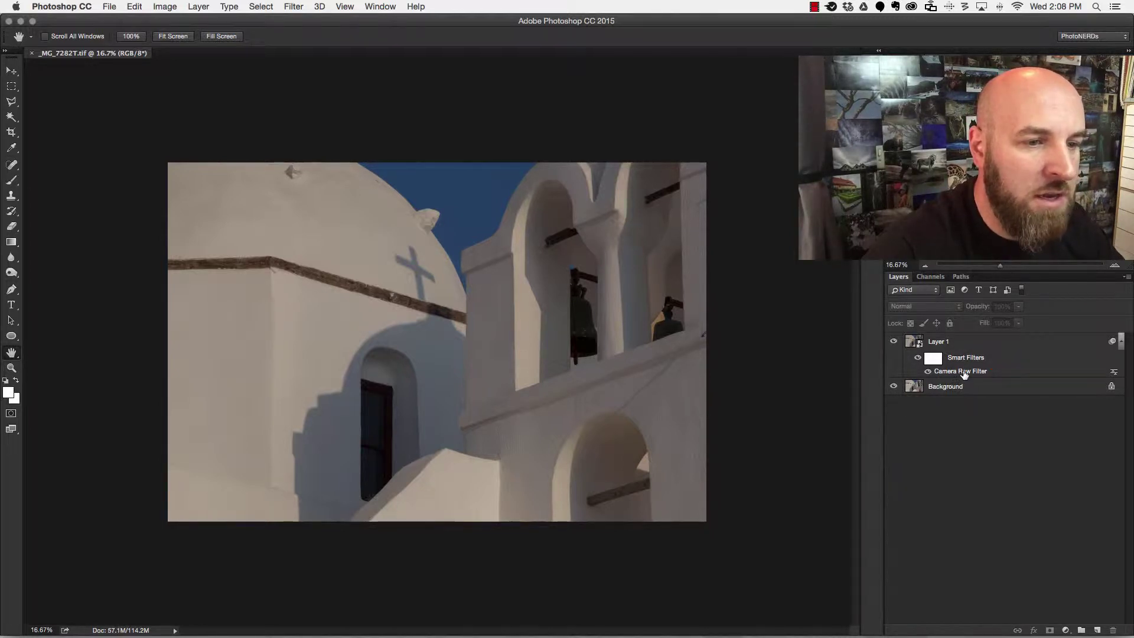
- Select Layer 1 in the Layers panel
left_click(968, 372)
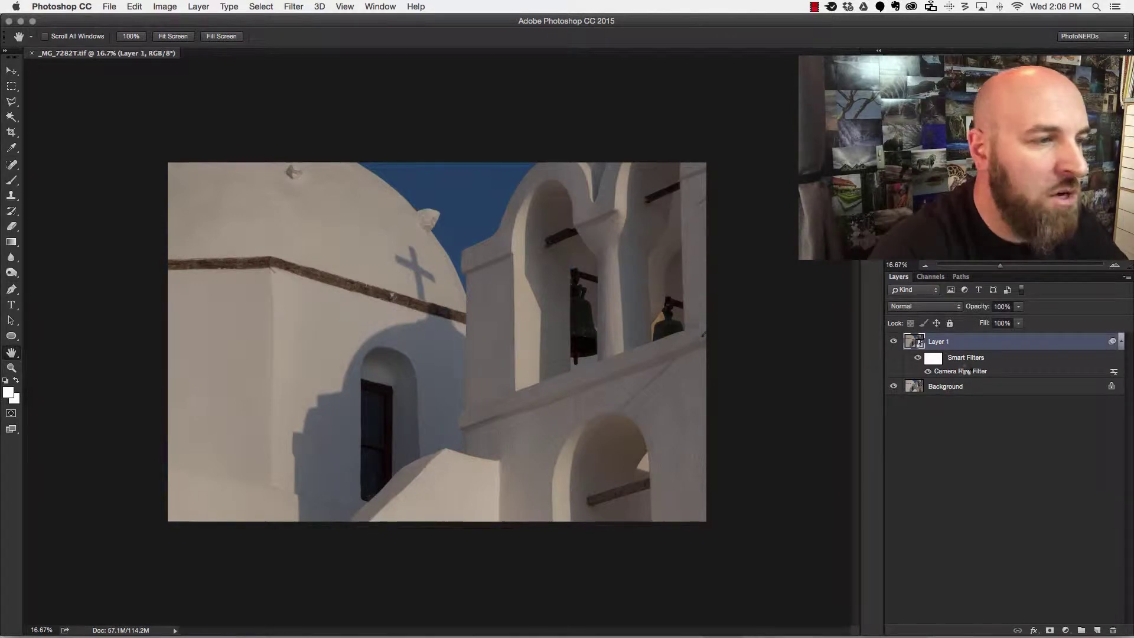
- Reopen Layer 1's Camera Raw filter, try a Vibrance boost, then reset Vibrance to 0
double_click(967, 372)
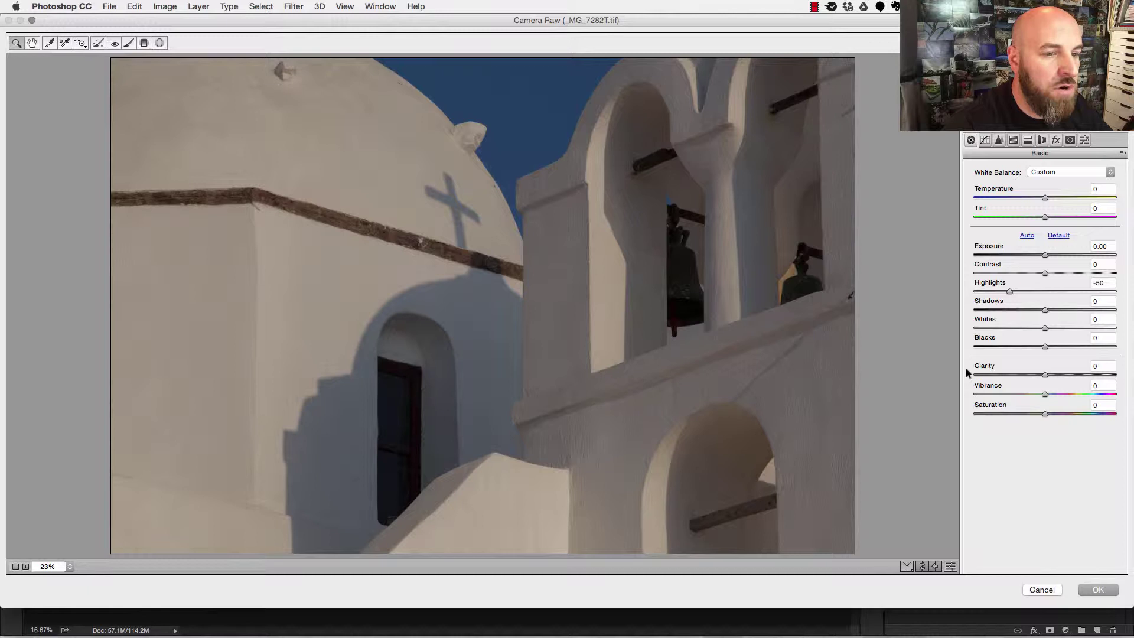
left_click_drag(1044, 393, 1090, 393)
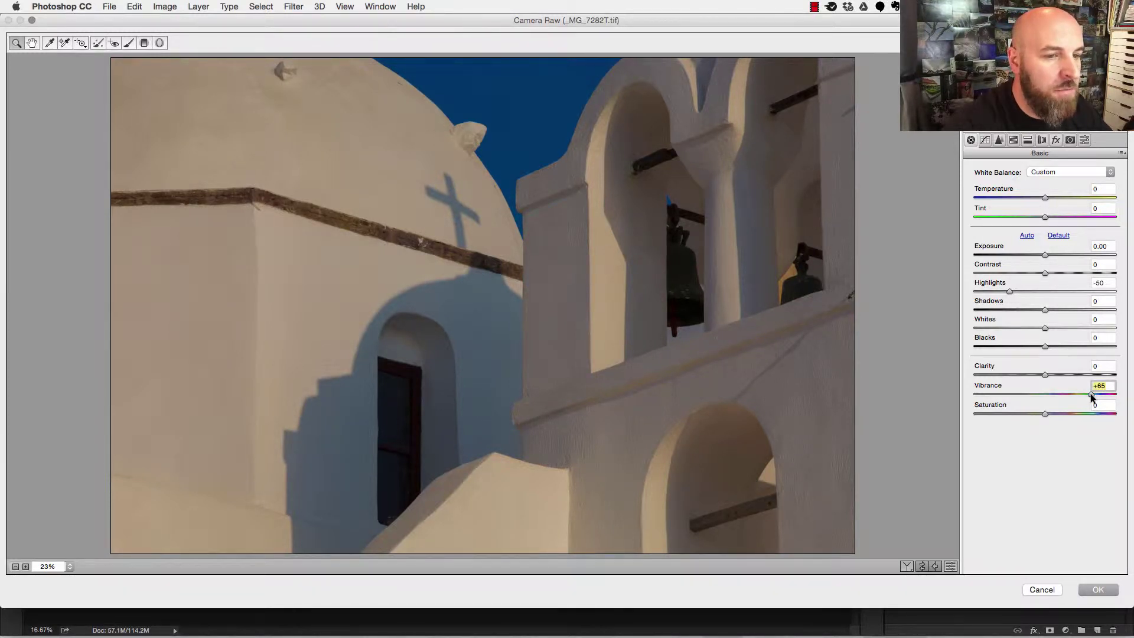
double_click(1091, 393)
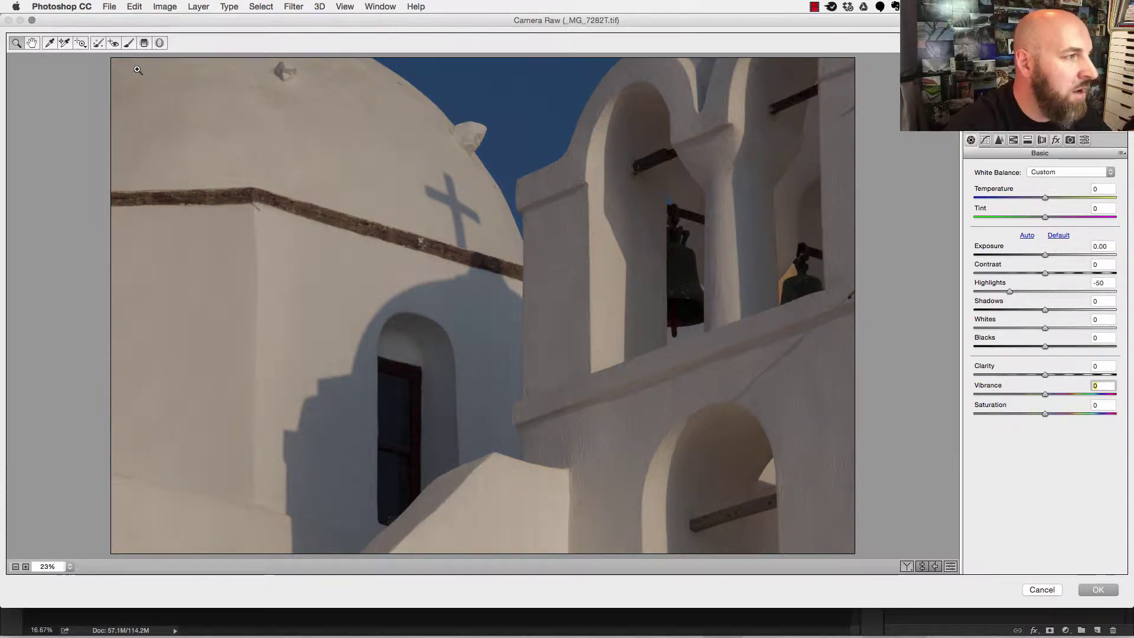
- Raise the sky's blue saturation and luminance with the Targeted Adjustment tool, then apply the filter
left_click(80, 44)
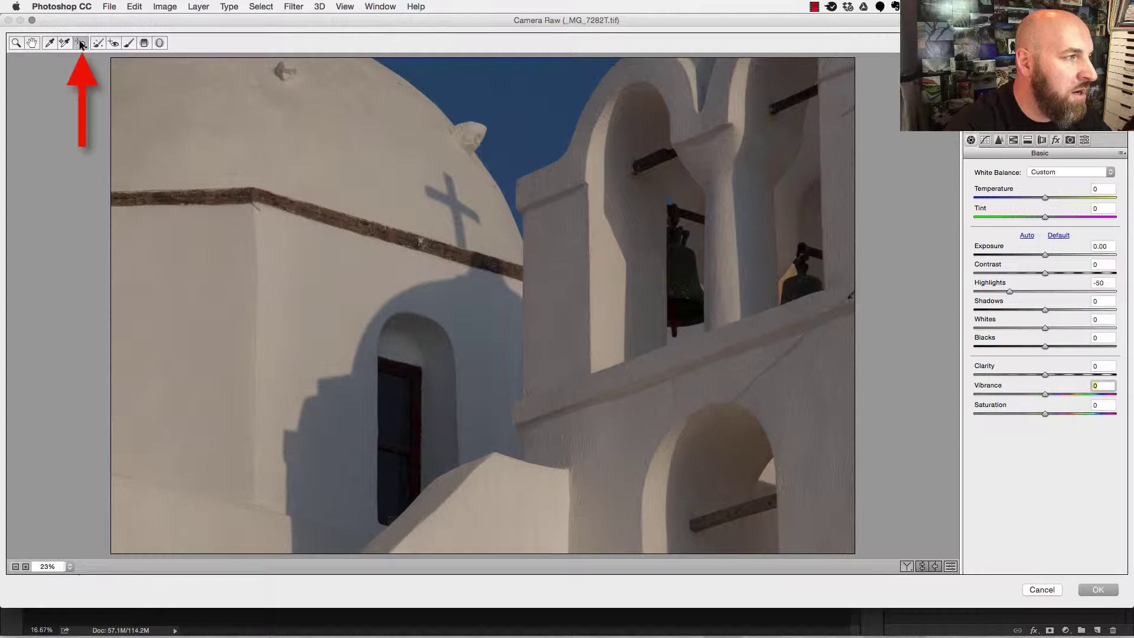
left_click(1013, 140)
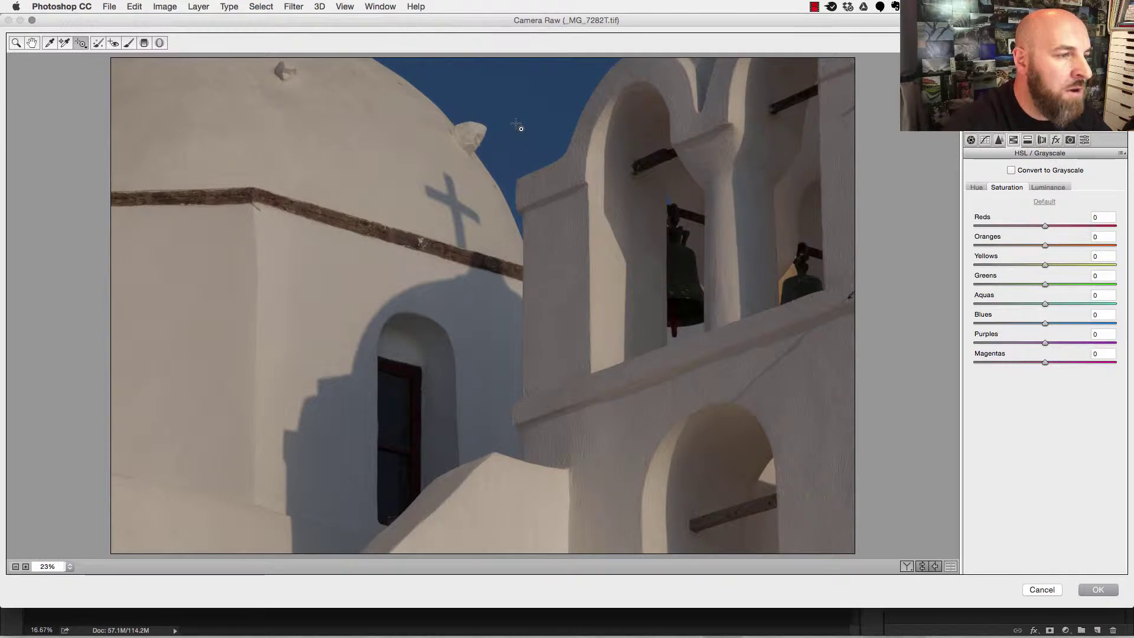
left_click_drag(516, 121, 515, 92)
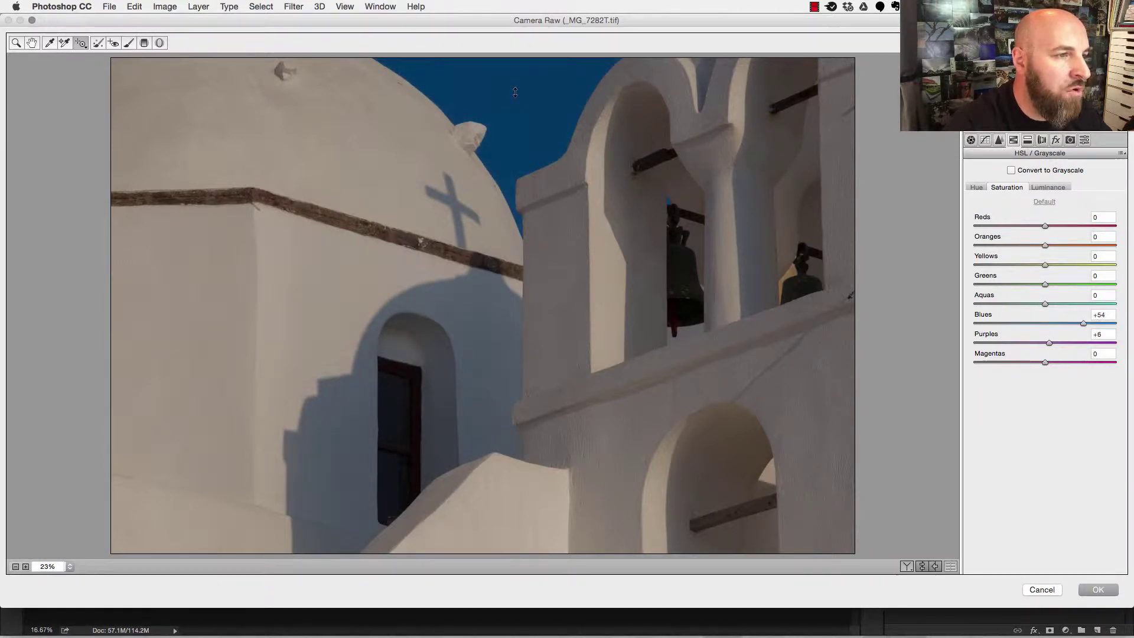
left_click(1048, 188)
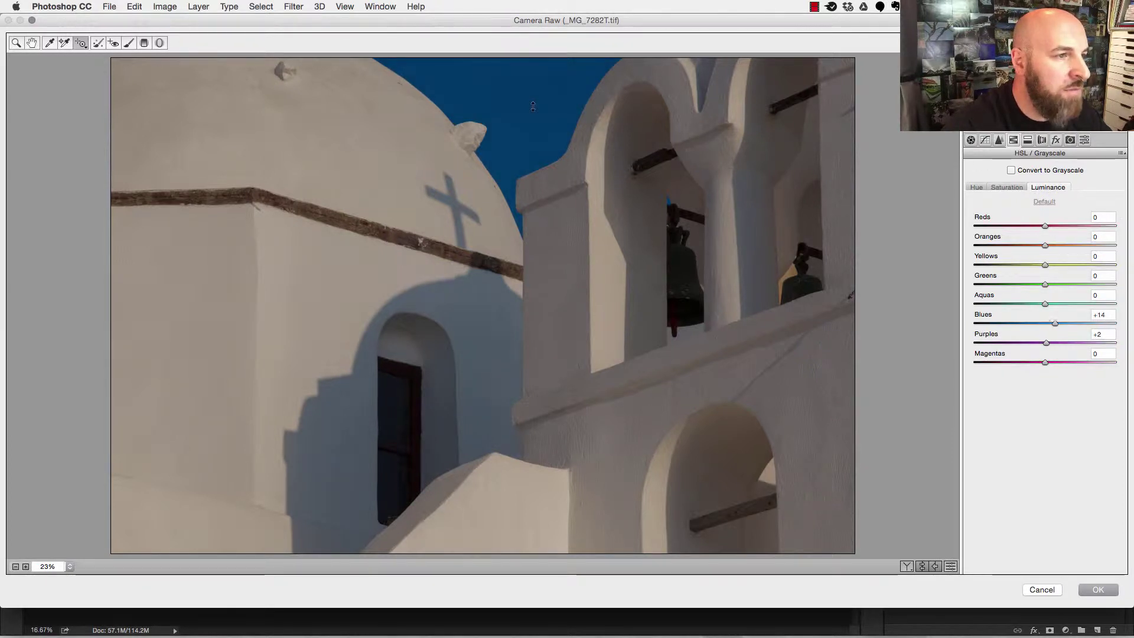
left_click_drag(533, 118, 533, 86)
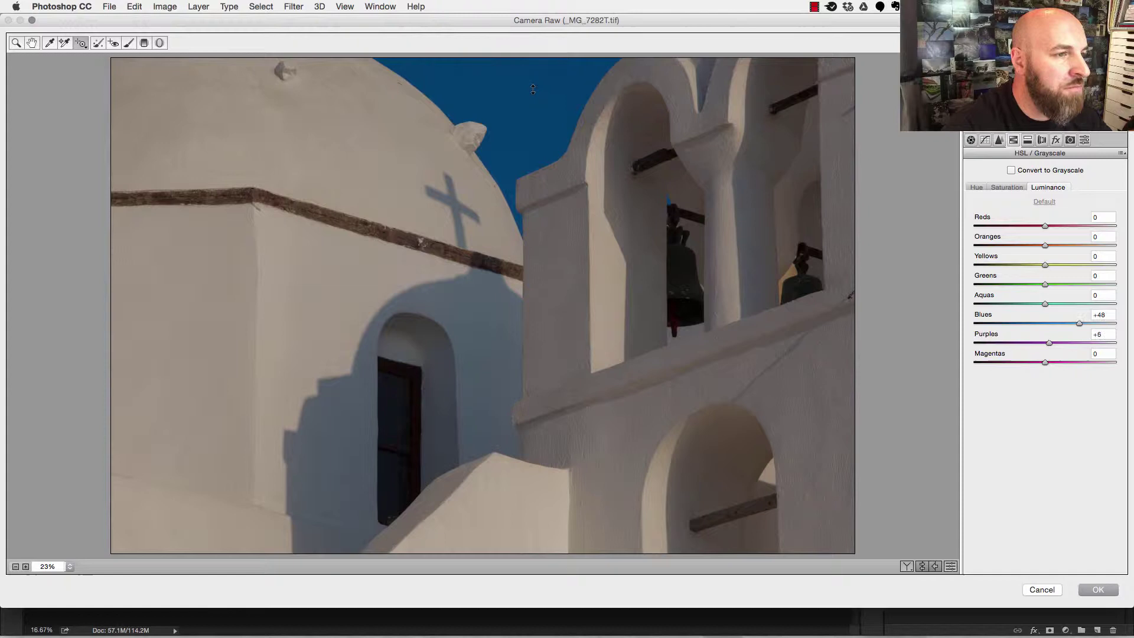
left_click(1100, 587)
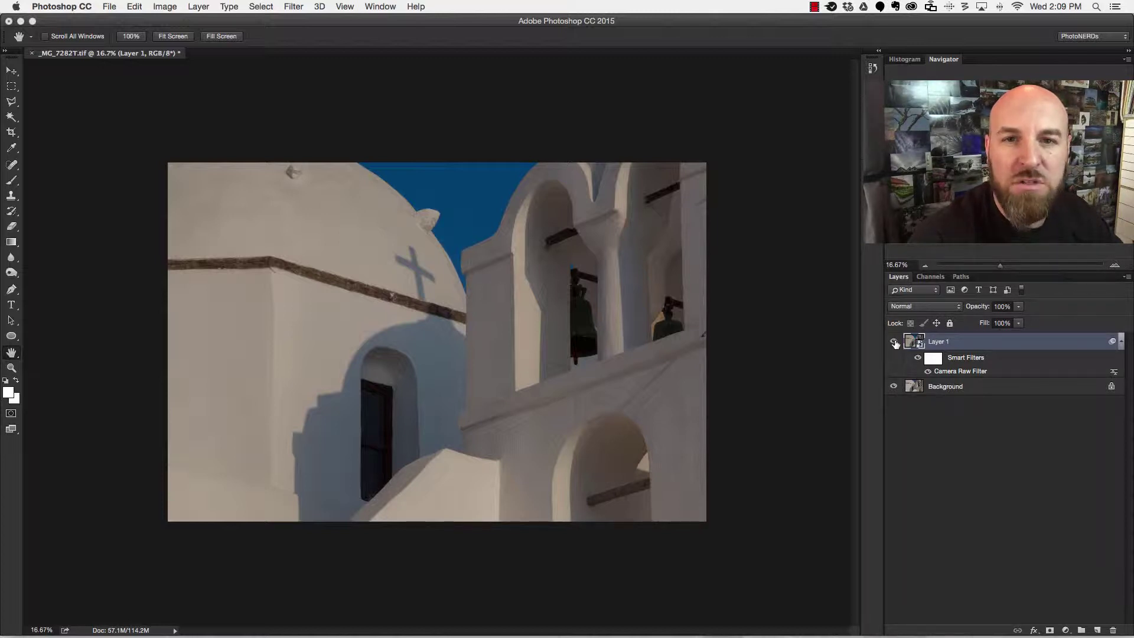
- Duplicate Layer 1 to create Layer 1 copy
right_click(967, 345)
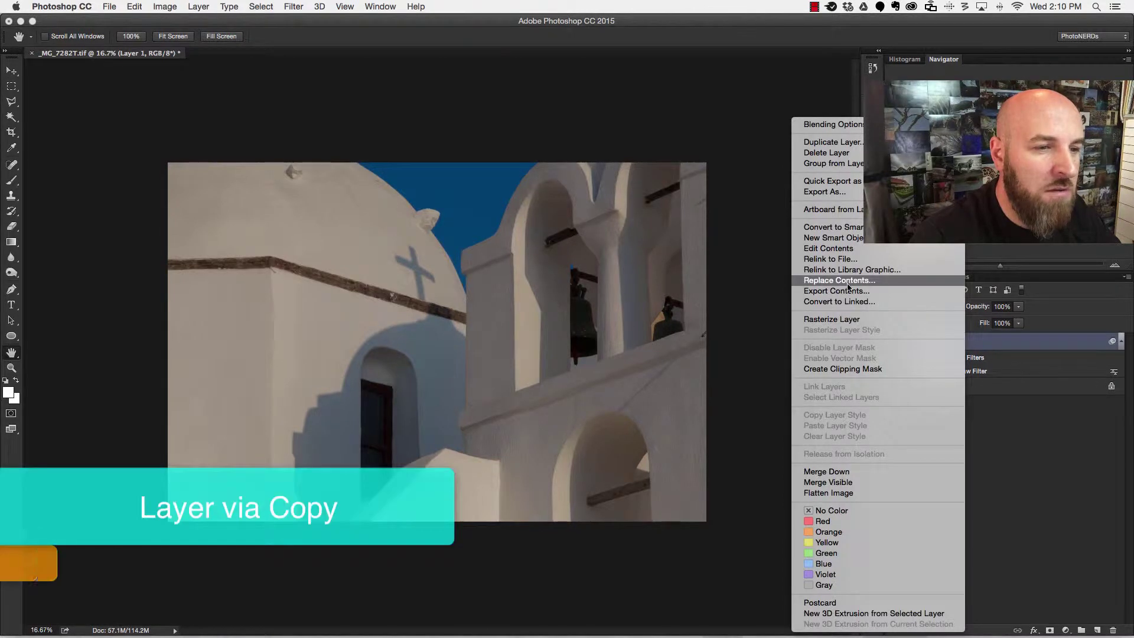
left_click(852, 144)
left_click(710, 254)
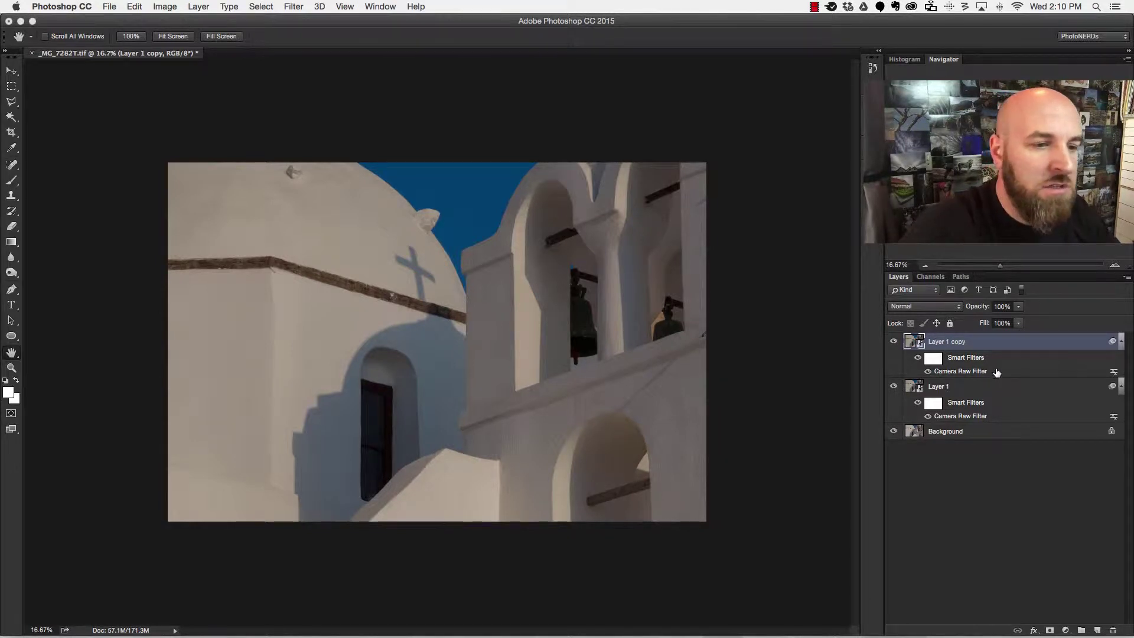
- Rasterize Layer 1 copy to drop its inherited filter, then convert it back to a smart object
right_click(1000, 345)
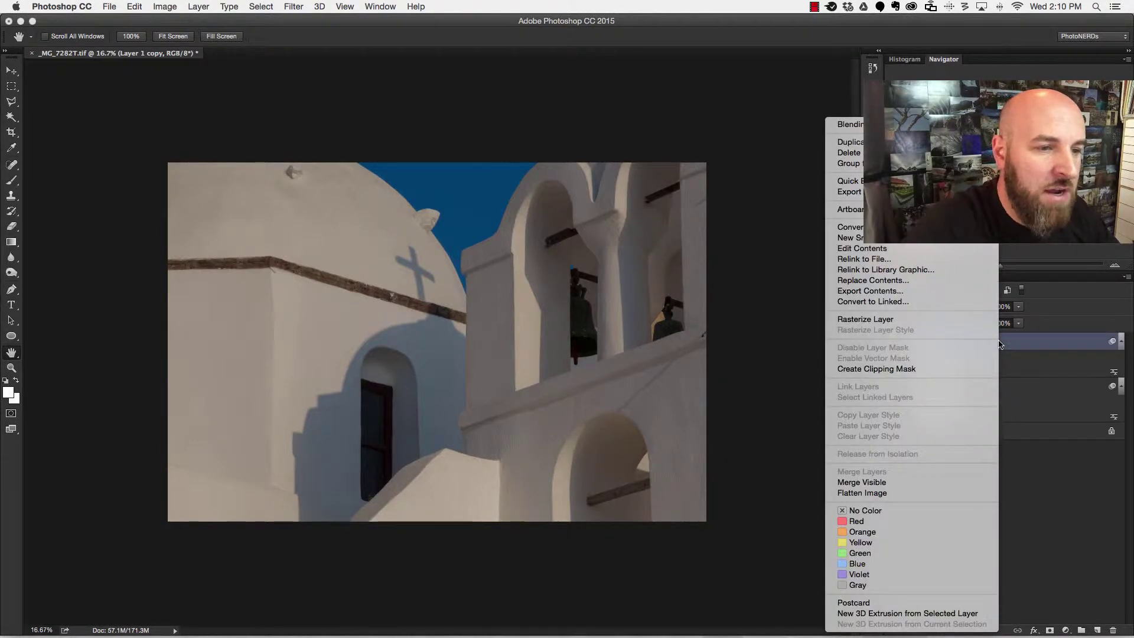
left_click(869, 321)
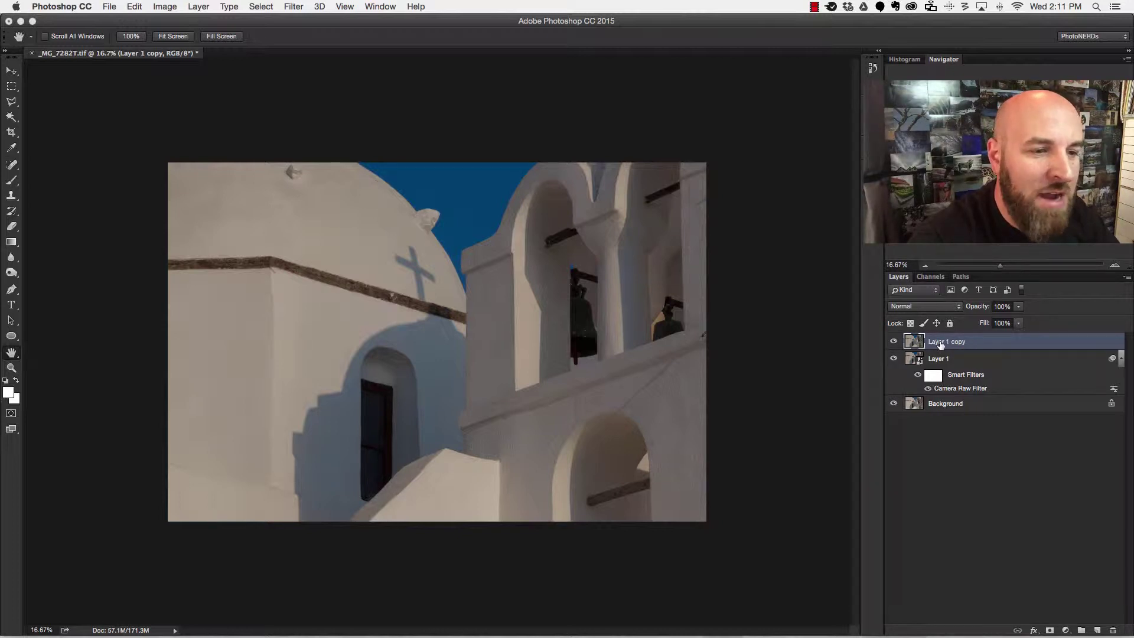
right_click(983, 342)
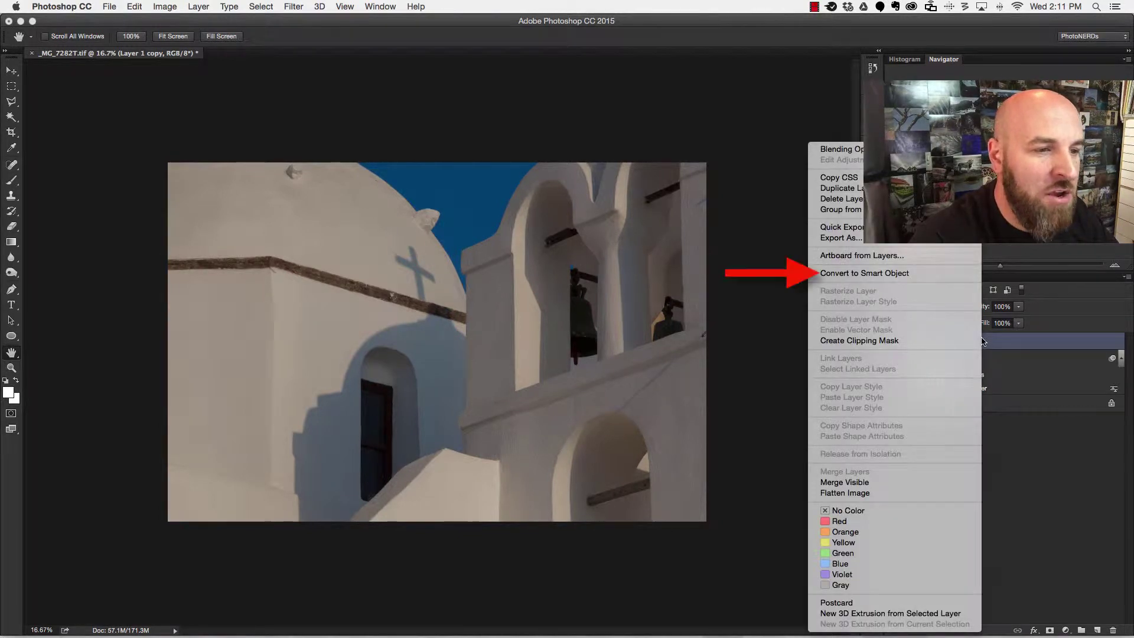
left_click(908, 273)
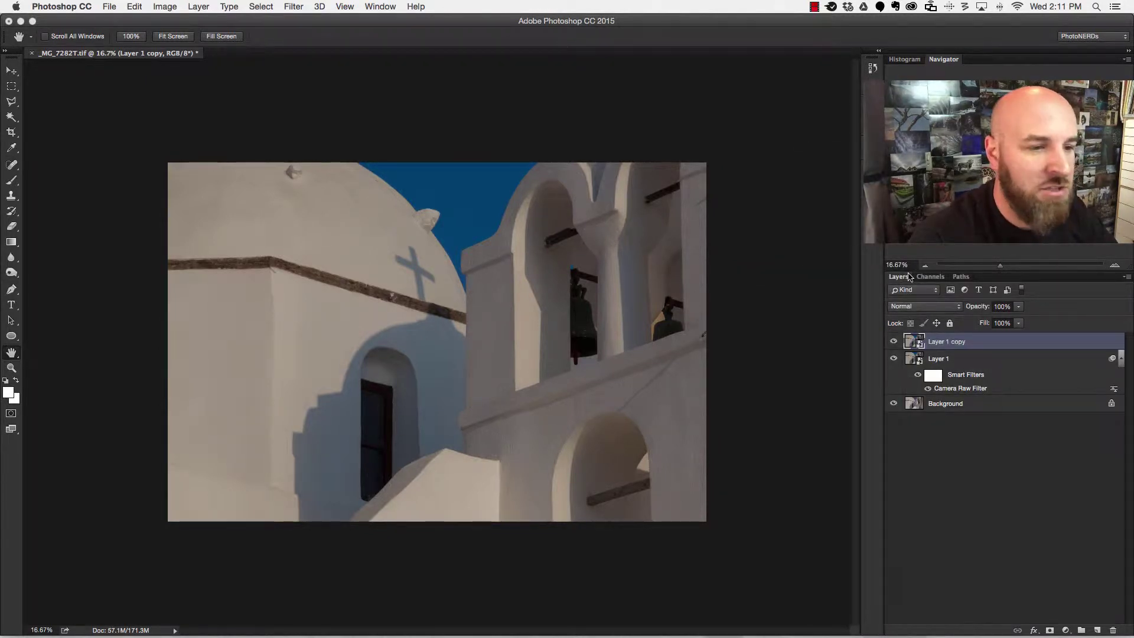
- Add a Camera Raw filter to Layer 1 copy lifting Oranges luminance to +92 and Yellows to +100
left_click(290, 7)
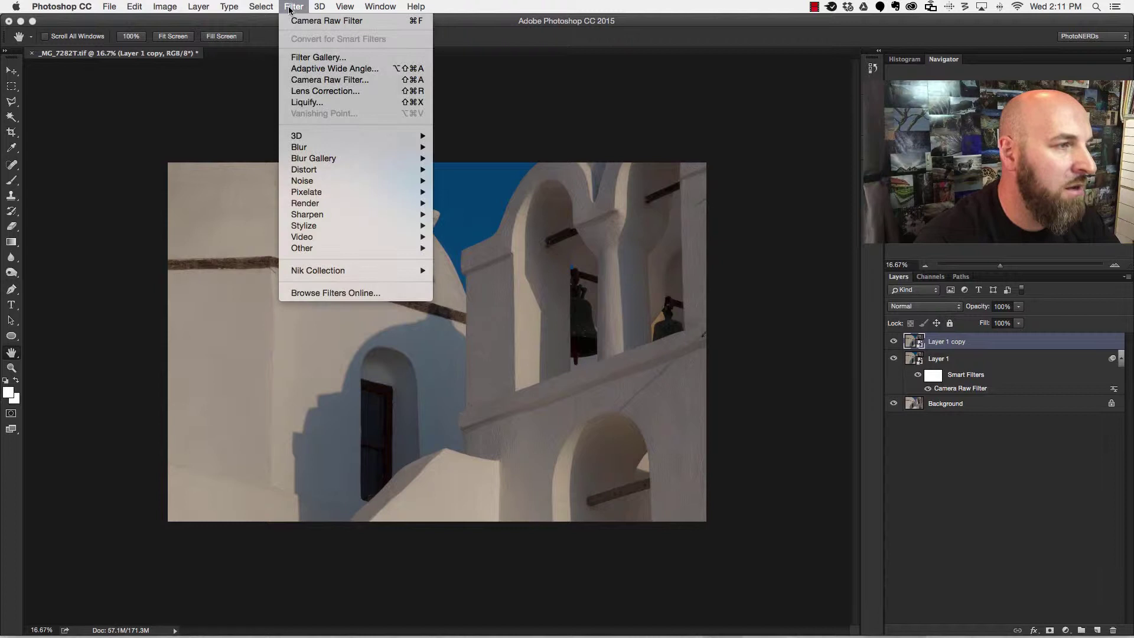
left_click(320, 82)
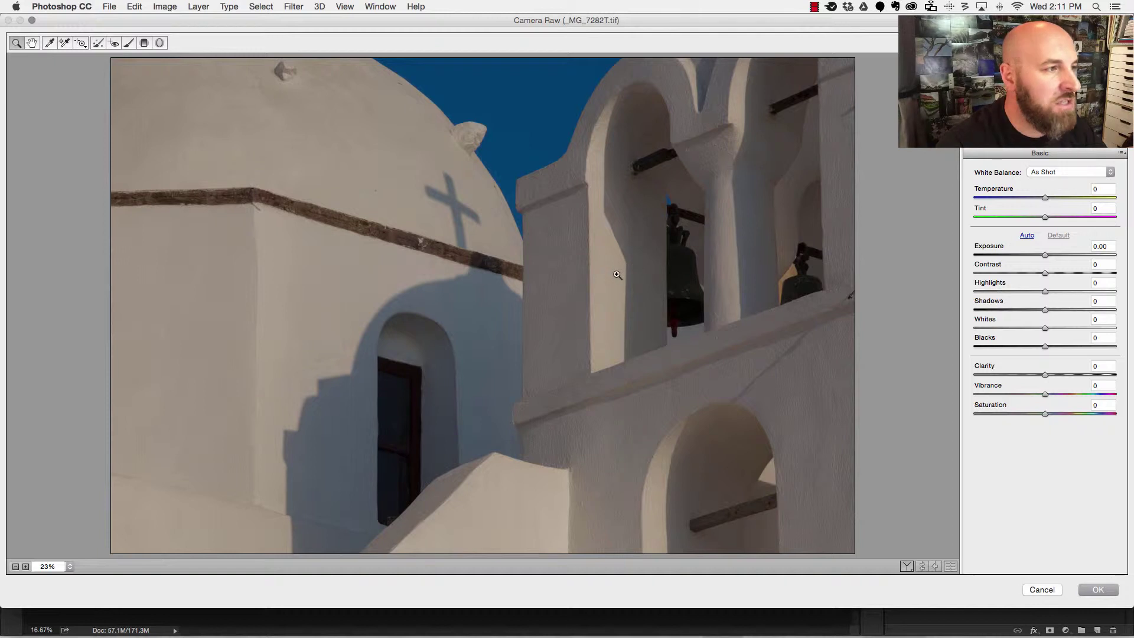
left_click(81, 44)
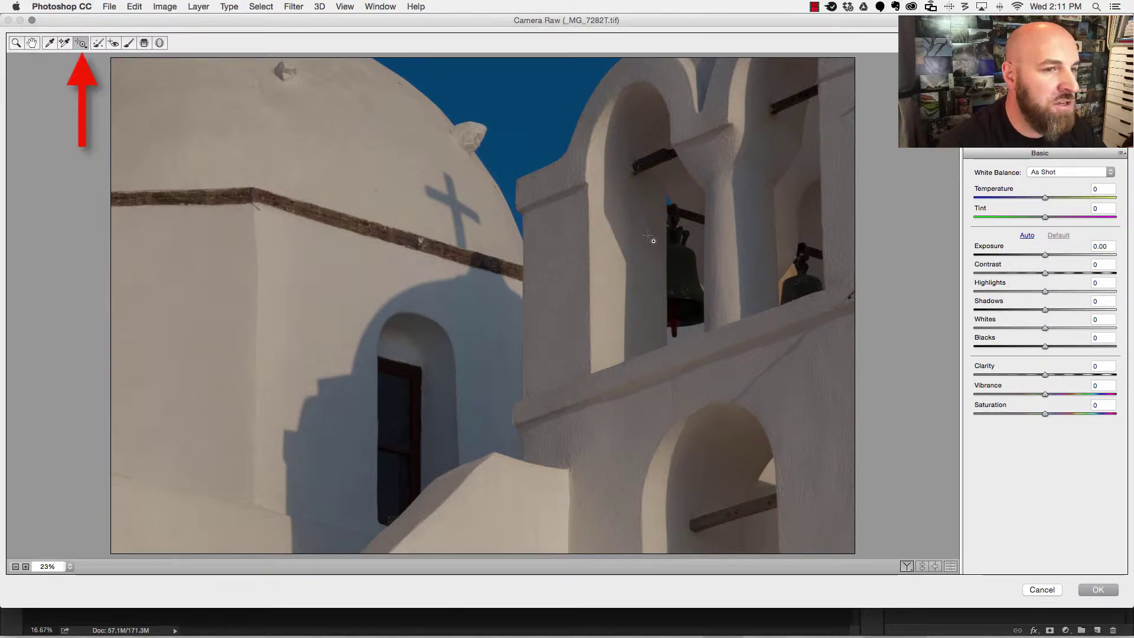
left_click(1019, 145)
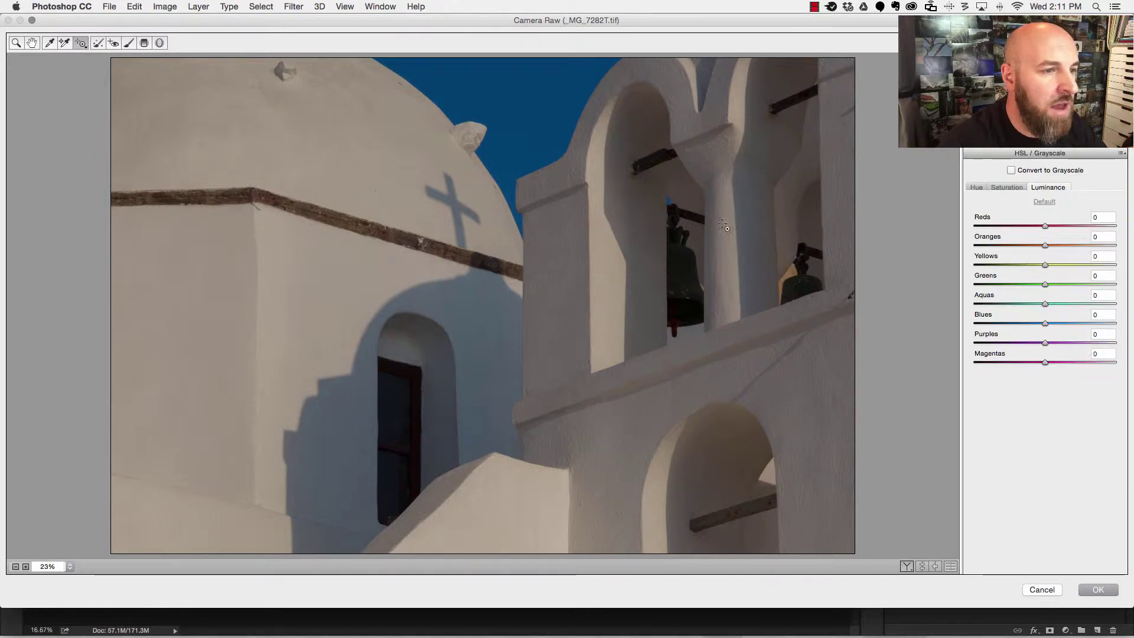
left_click_drag(601, 263, 597, 167)
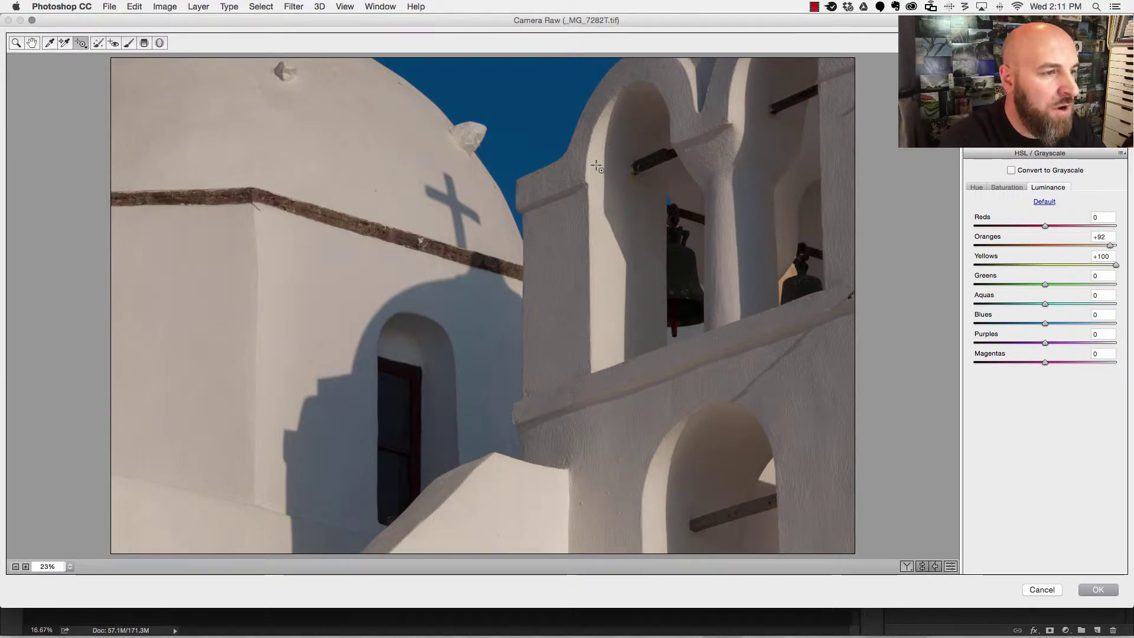
key("p")
key("p")
key("p")
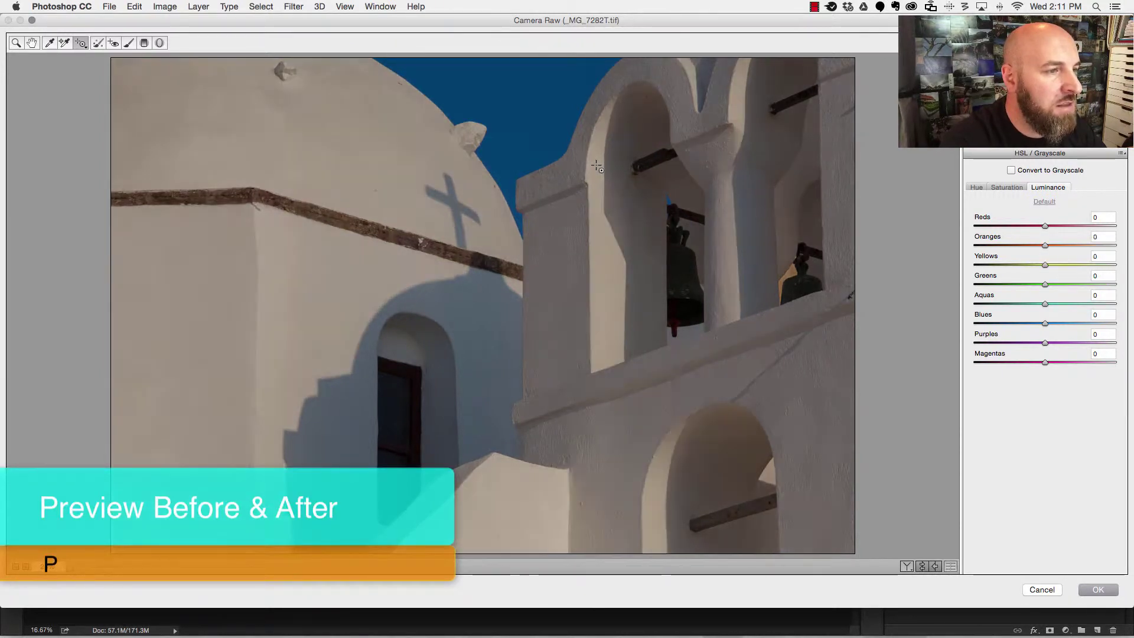
key("p")
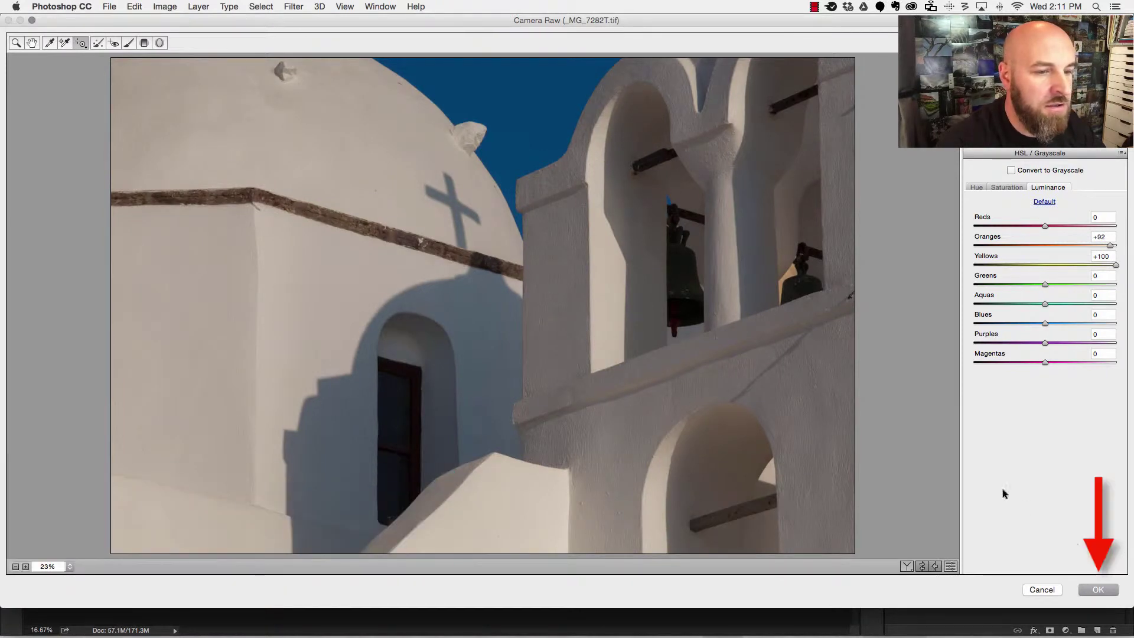
left_click(1099, 590)
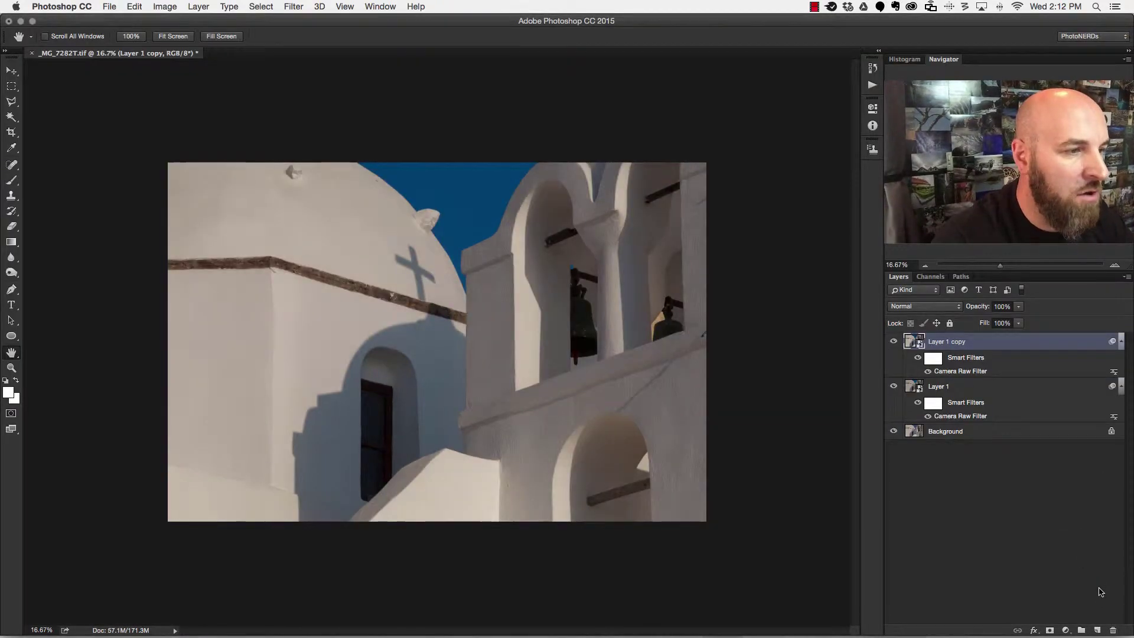
left_click(893, 342)
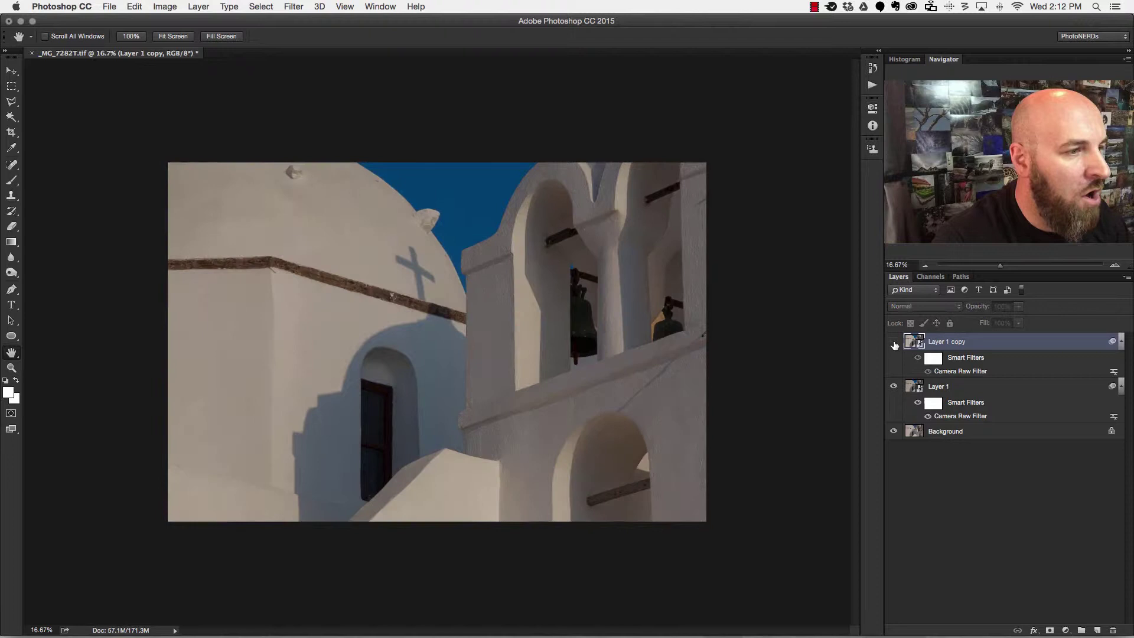
left_click(893, 343)
left_click(893, 343)
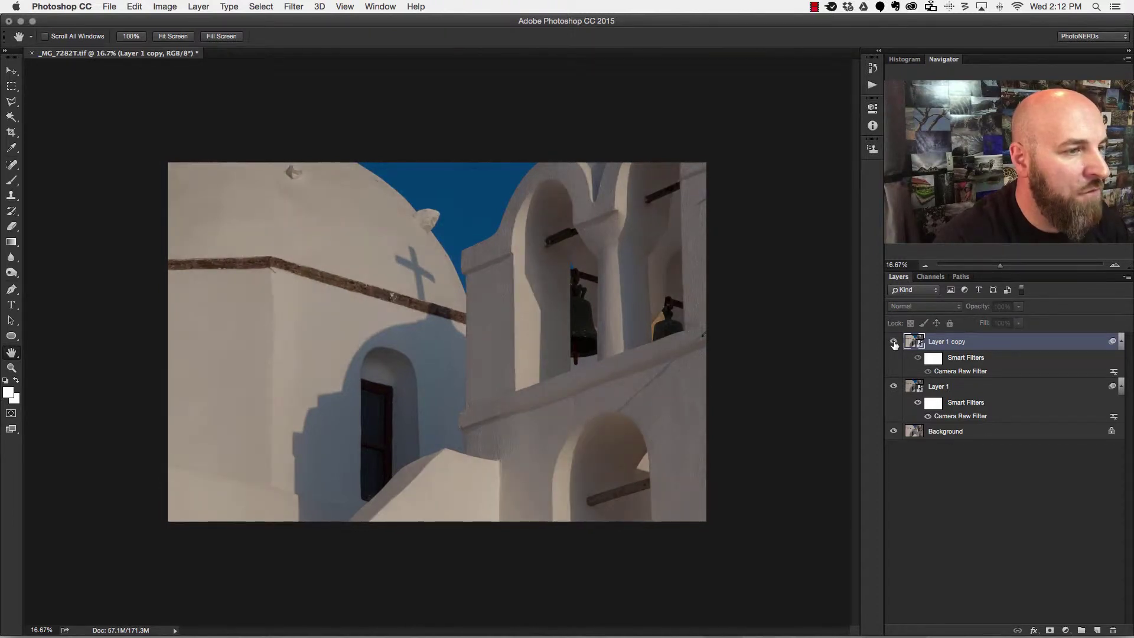
left_click(894, 342)
left_click(894, 342)
left_click(894, 342)
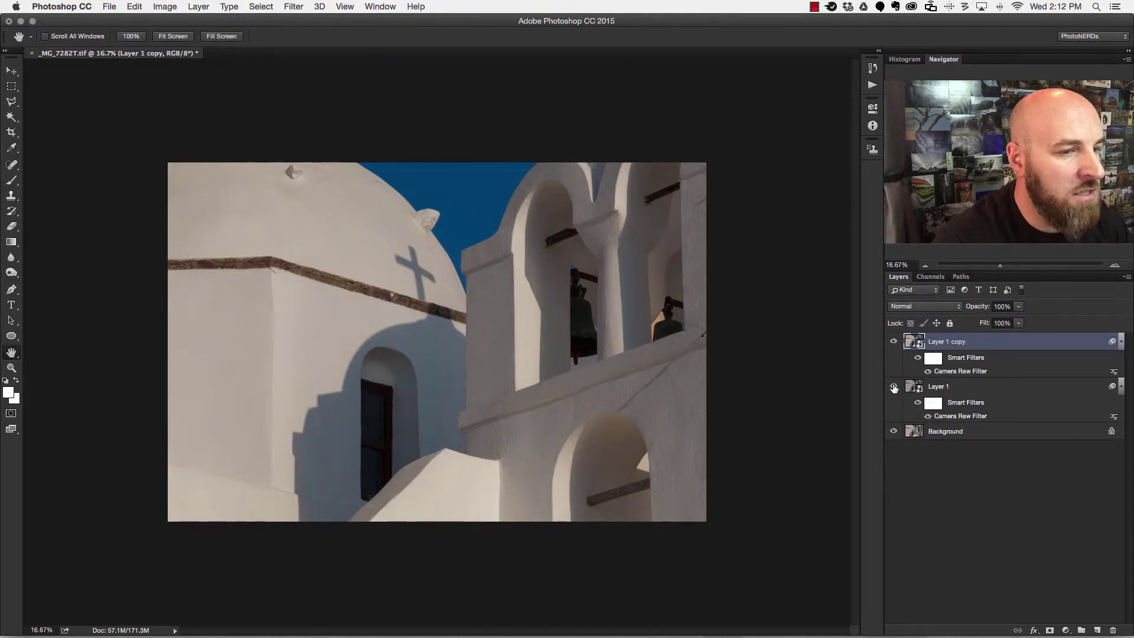
left_click(893, 342)
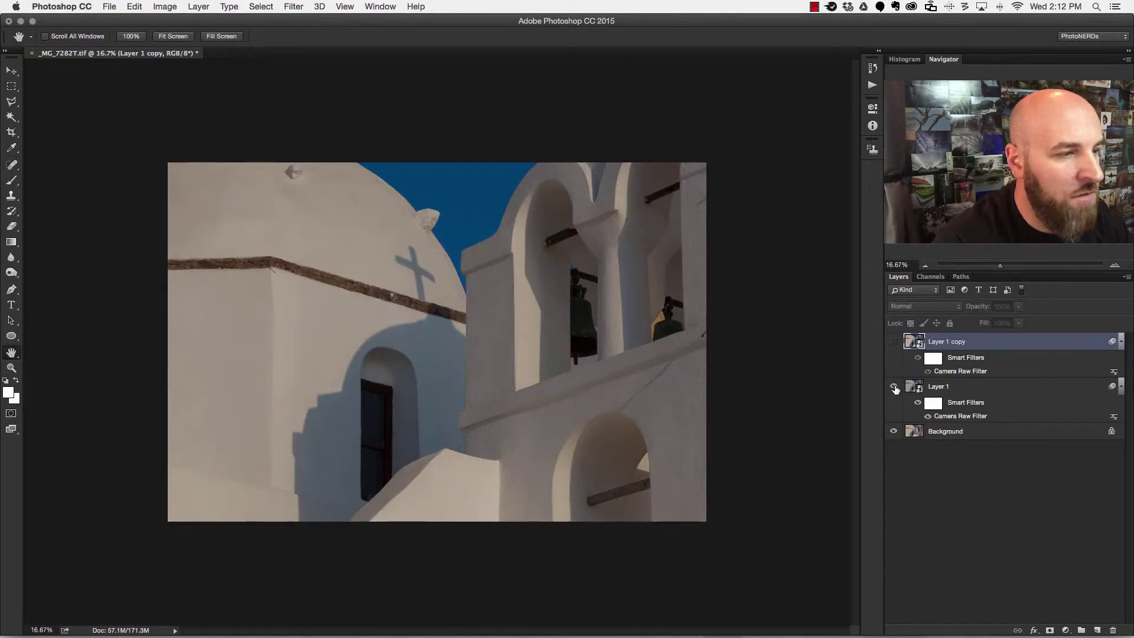
left_click(895, 387)
left_click(895, 387)
left_click(894, 387)
left_click(894, 387)
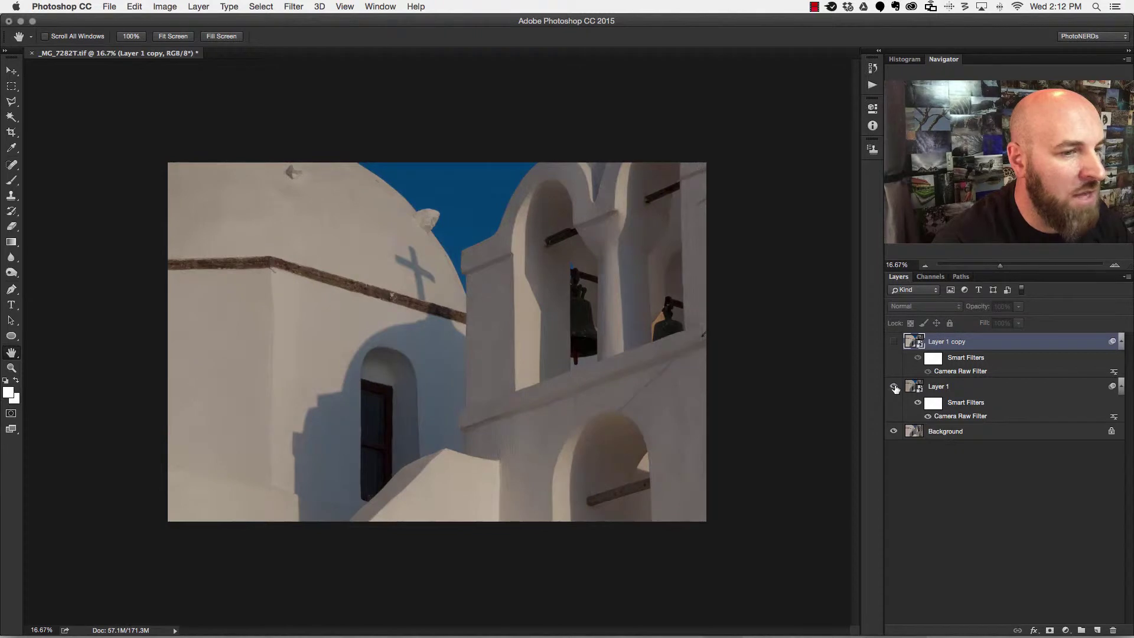
left_click(894, 343)
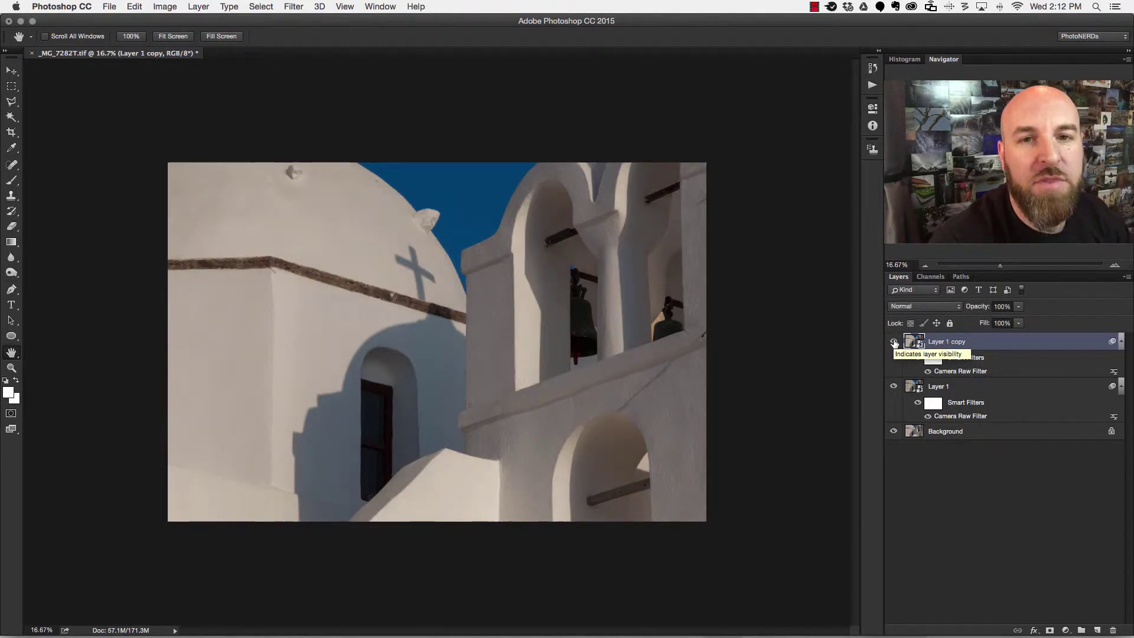
- Duplicate Layer 1 copy to create Layer 1 copy 2
right_click(1024, 346)
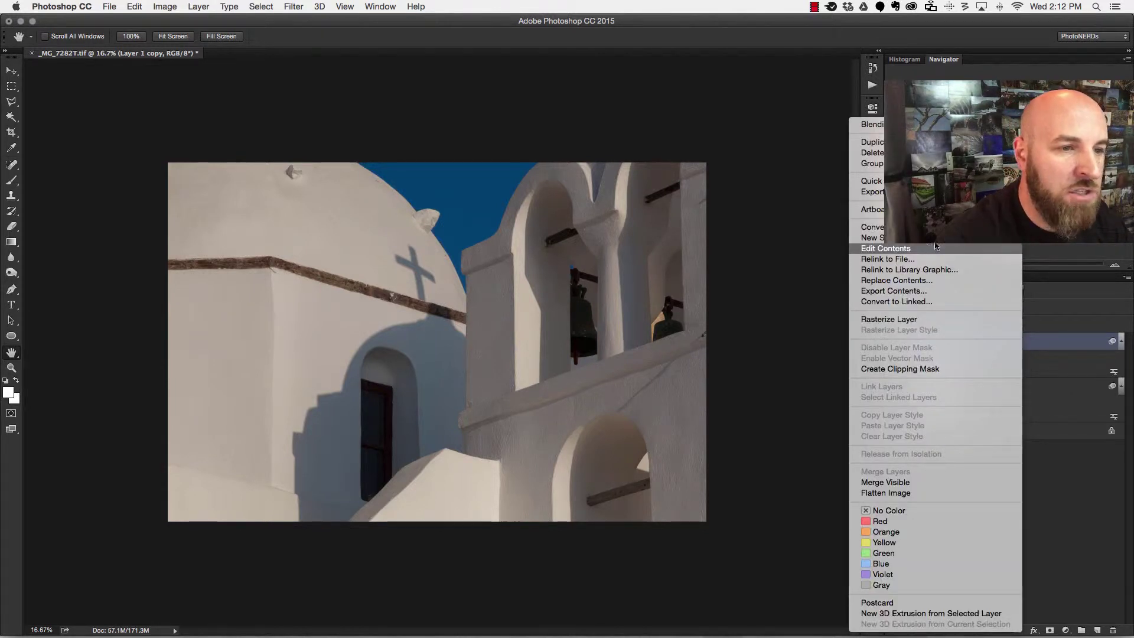
left_click(873, 142)
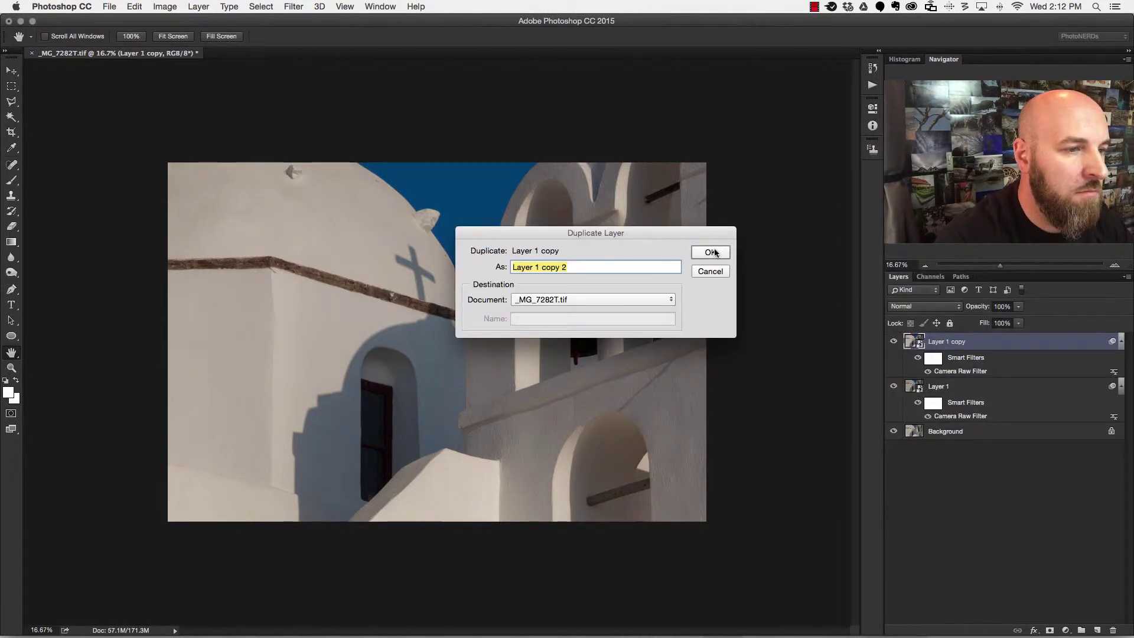
left_click(713, 252)
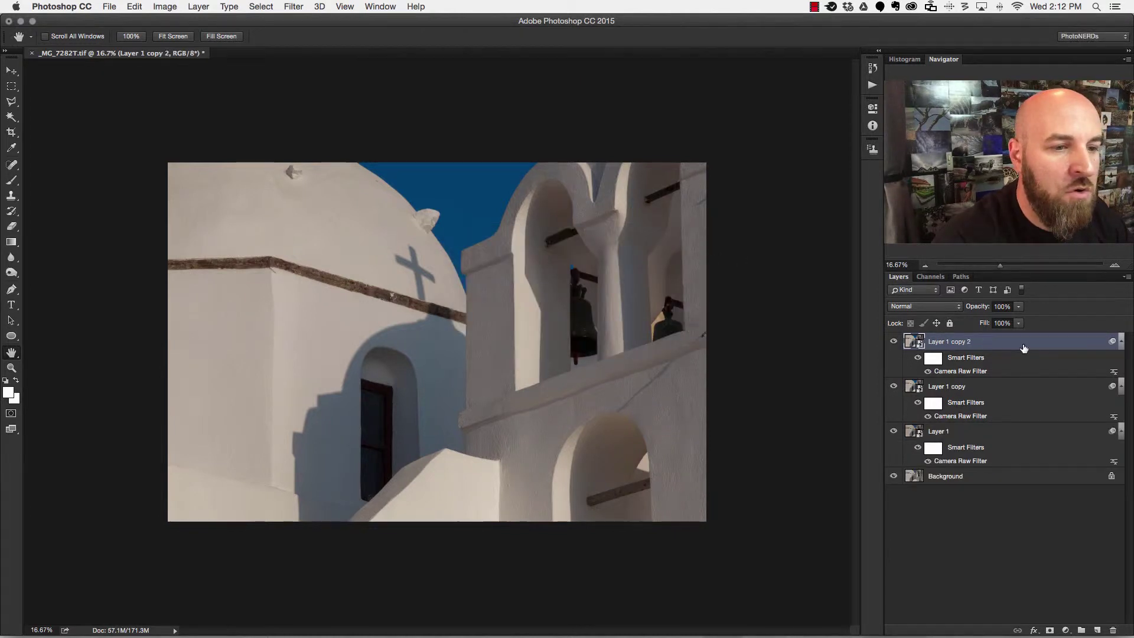
- Rasterize Layer 1 copy 2, convert it back to a smart object, and open Camera Raw on it
right_click(1024, 348)
left_click(945, 320)
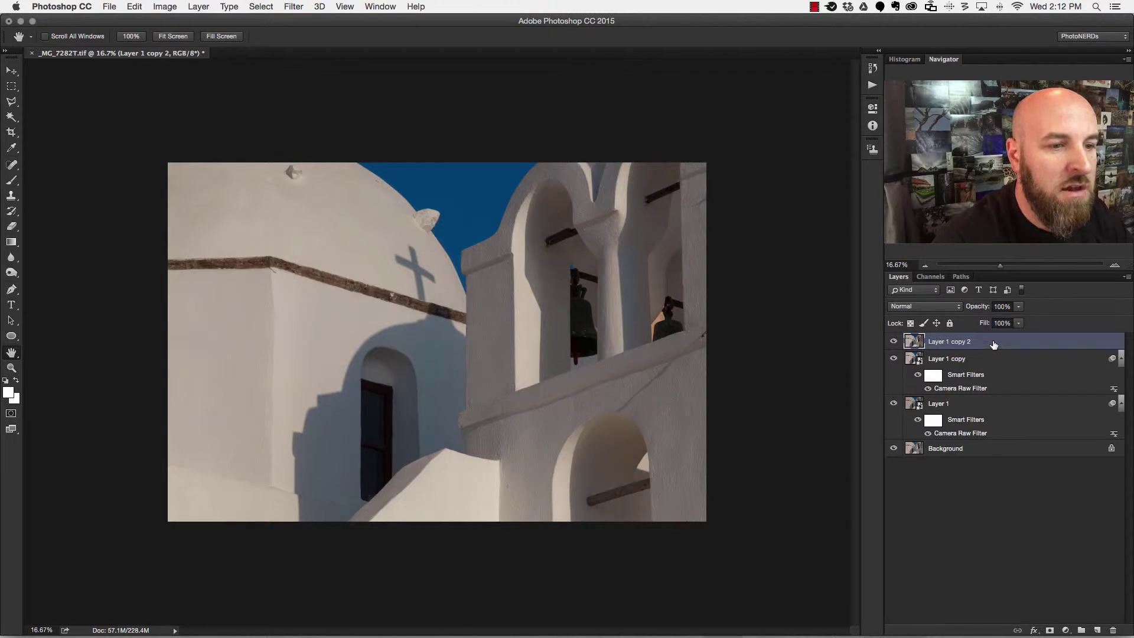
right_click(993, 346)
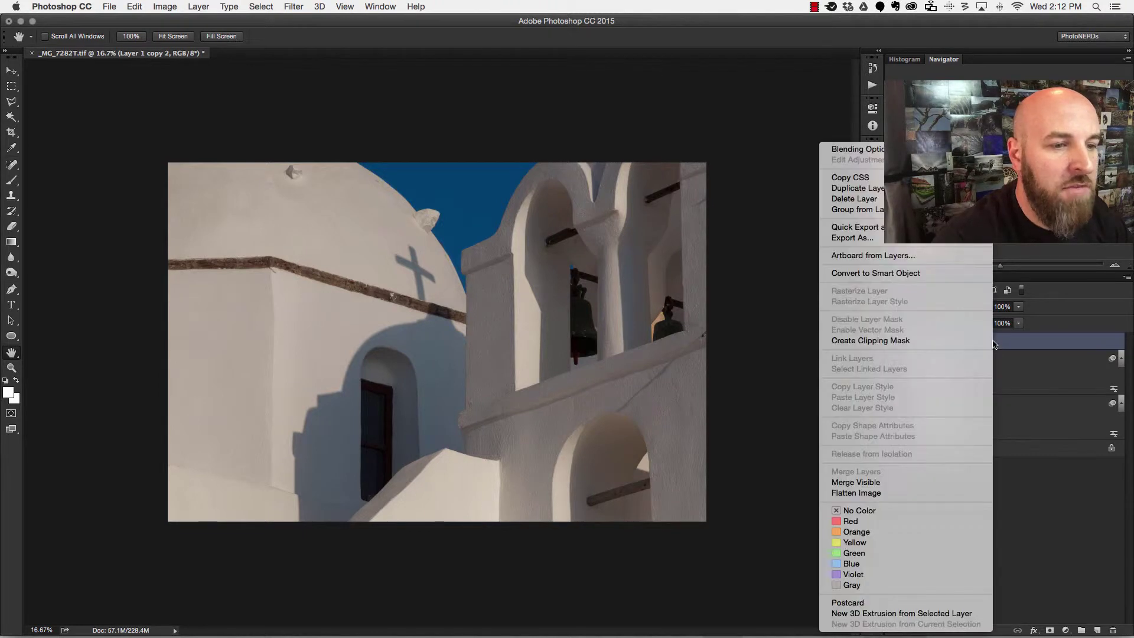
left_click(923, 274)
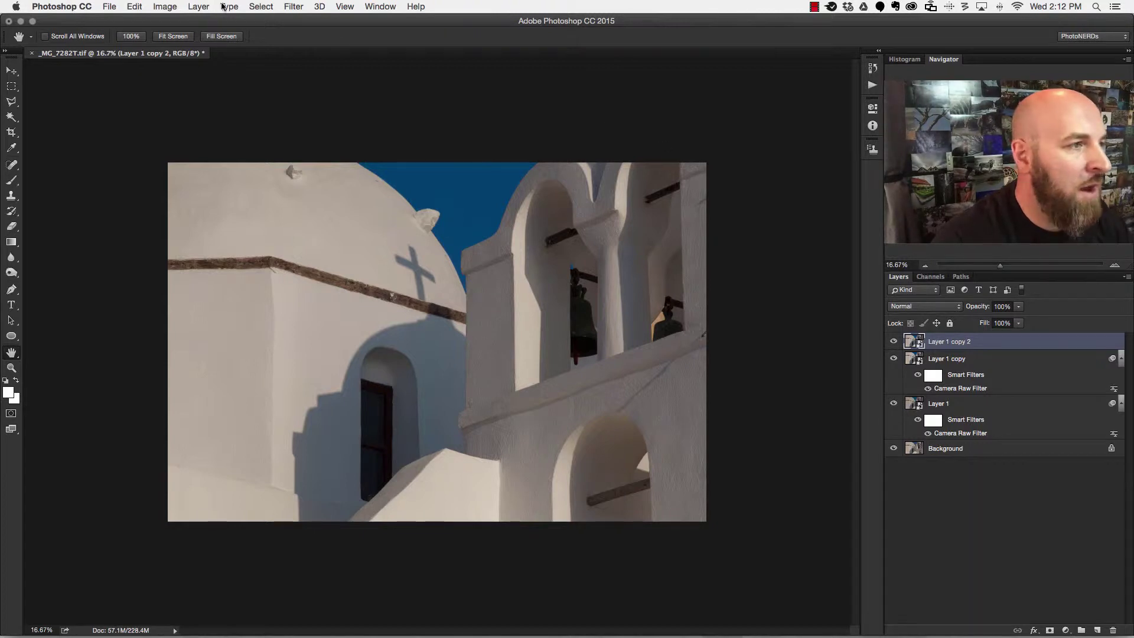
left_click(293, 7)
left_click(328, 79)
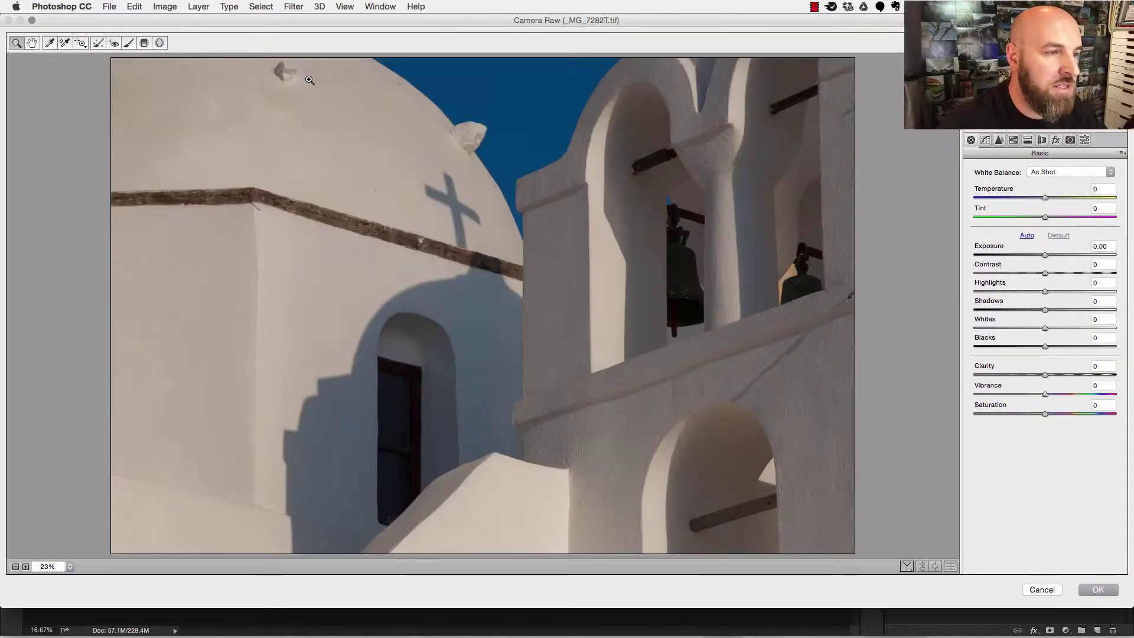
- Drag down on the sky in HSL Luminance, setting Blues to -100 and Aquas to -8
left_click(80, 43)
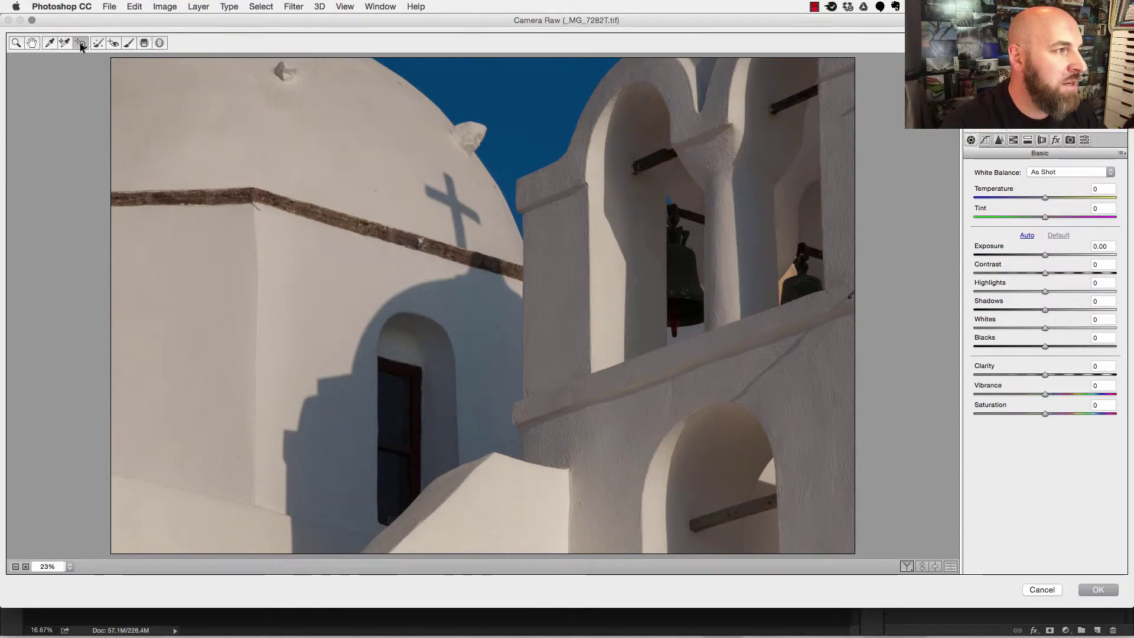
left_click(1013, 139)
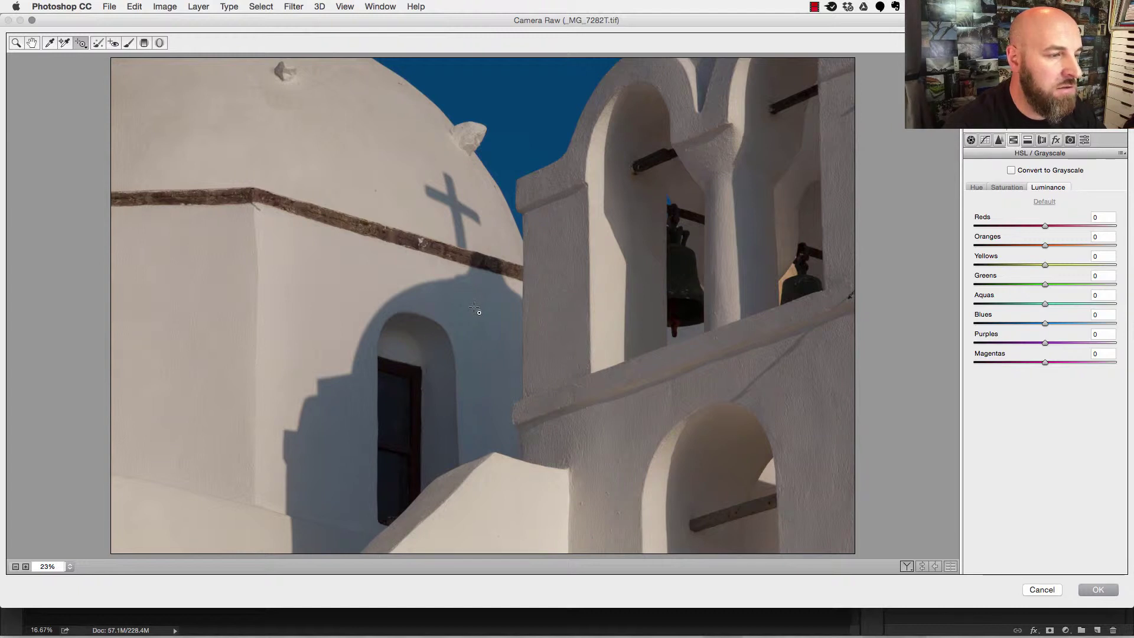
left_click_drag(472, 306, 473, 365)
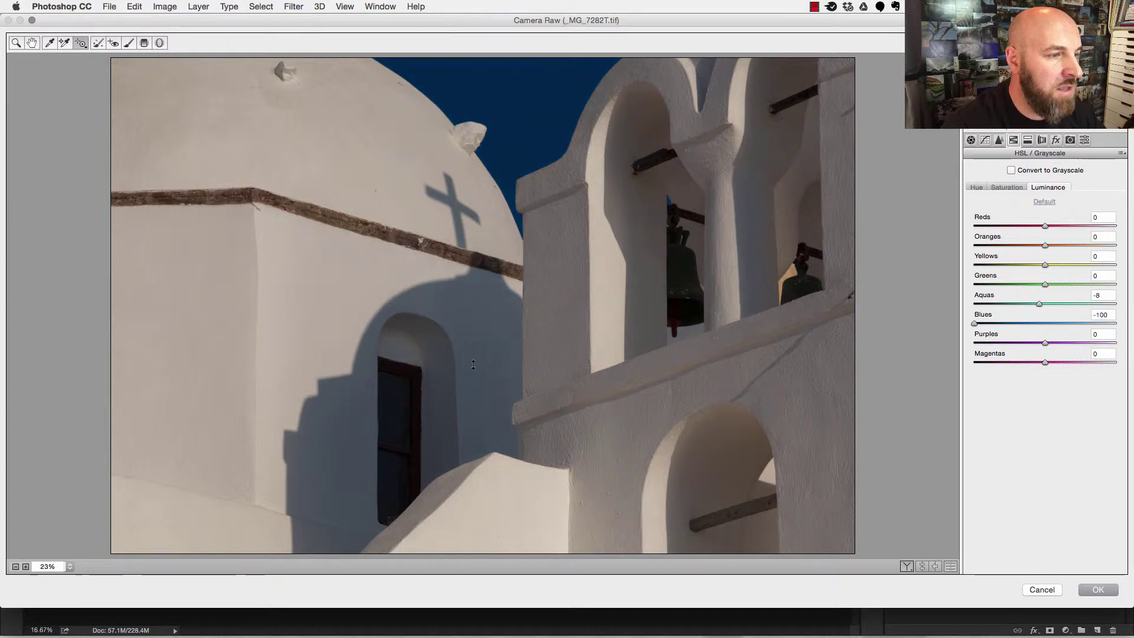
- In the Basic panel, compare Shadows at -36 against the original, then reset Shadows to 0
left_click(971, 139)
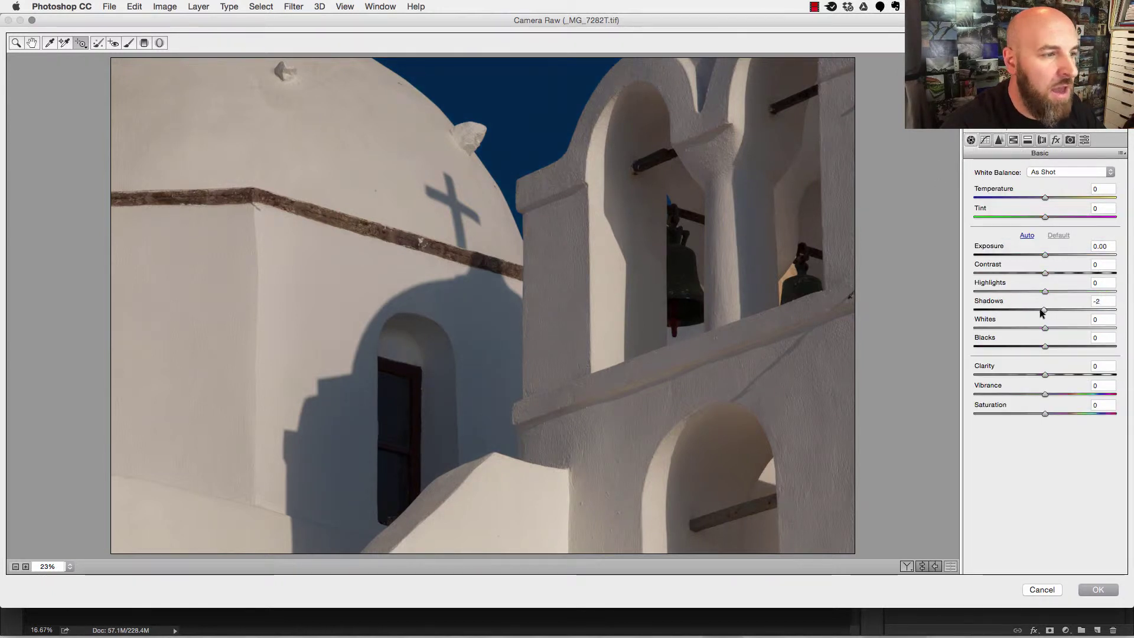
left_click_drag(1045, 310, 1019, 307)
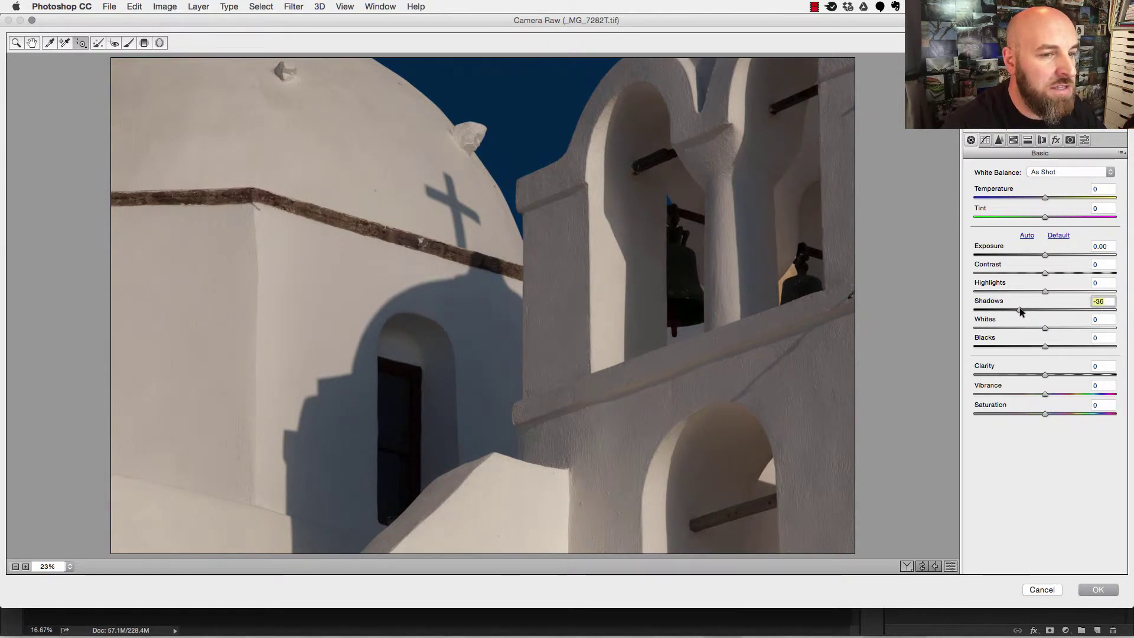
key("p")
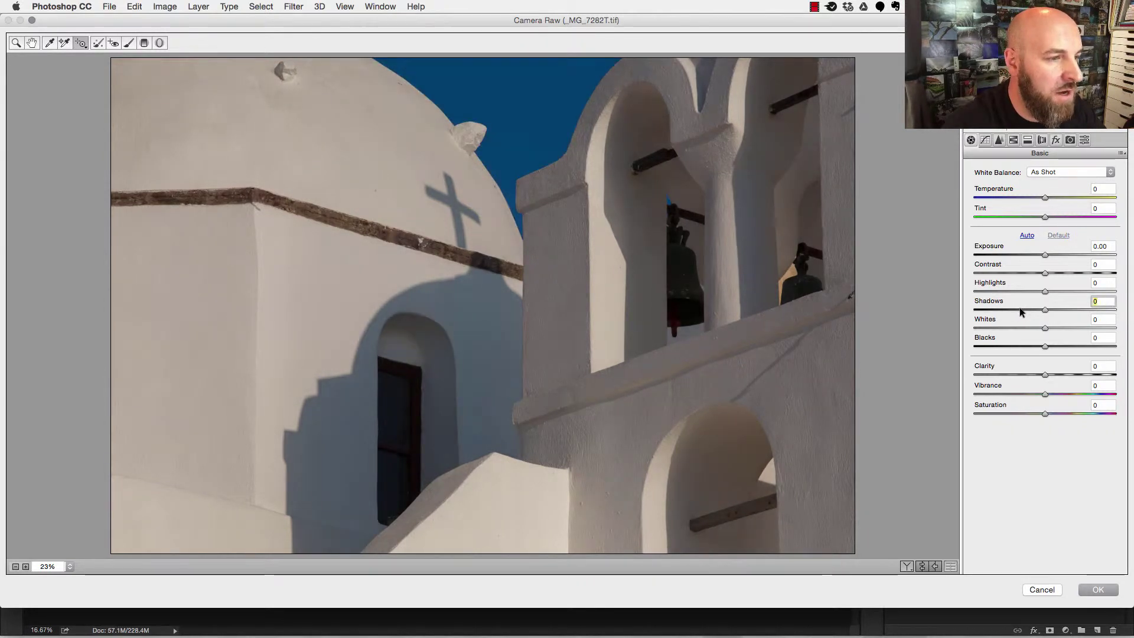
key("p")
key("p")
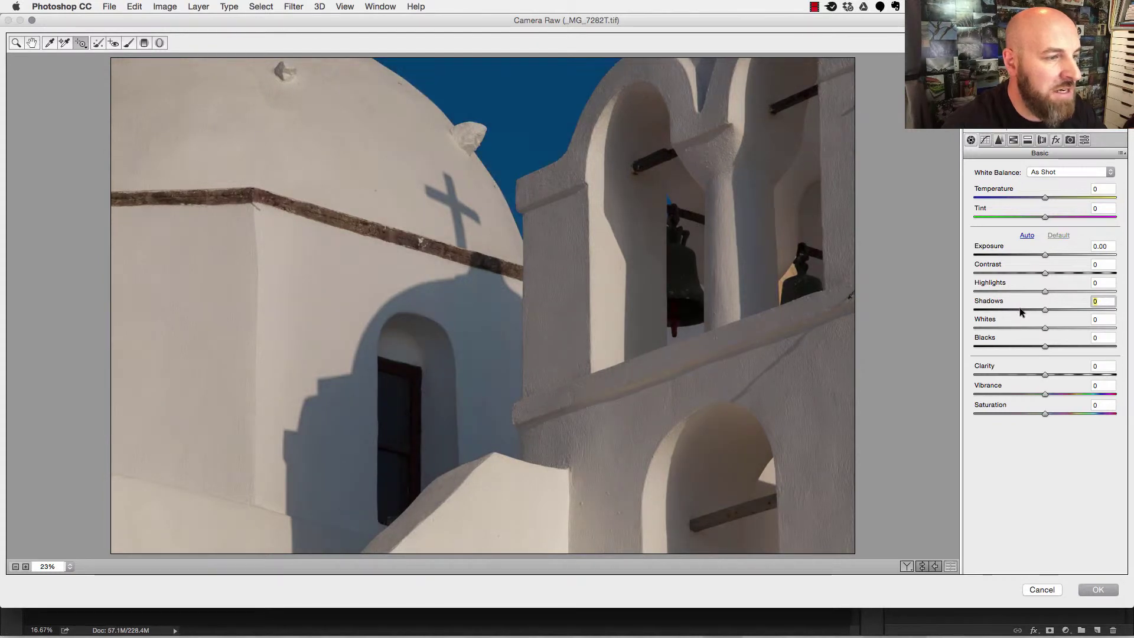
key("p")
key("p")
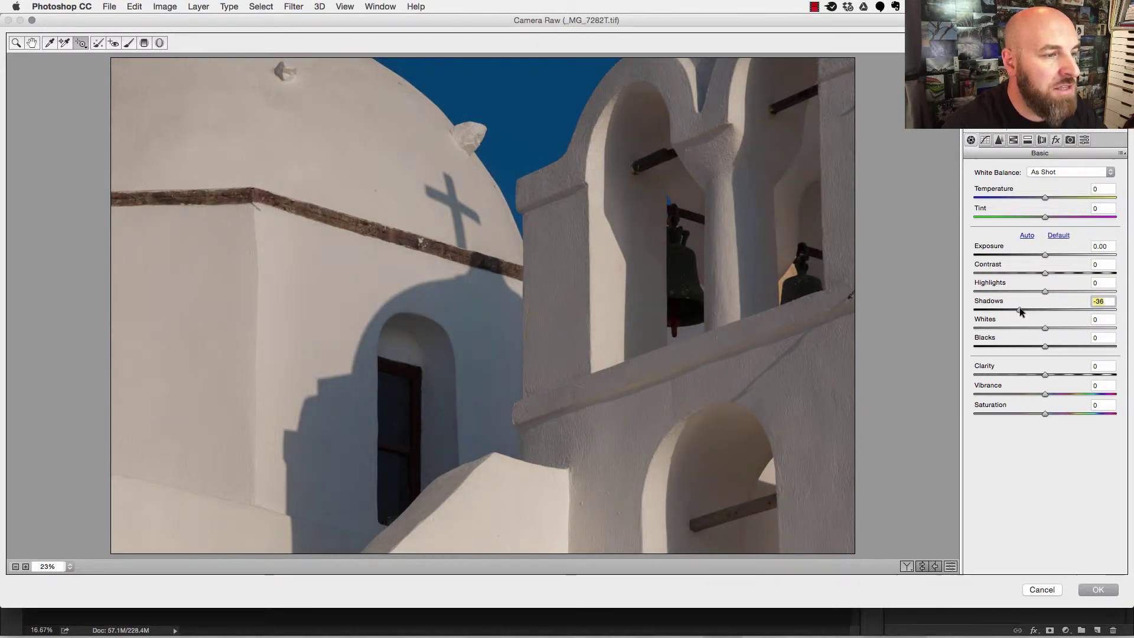
key("p")
double_click(1019, 307)
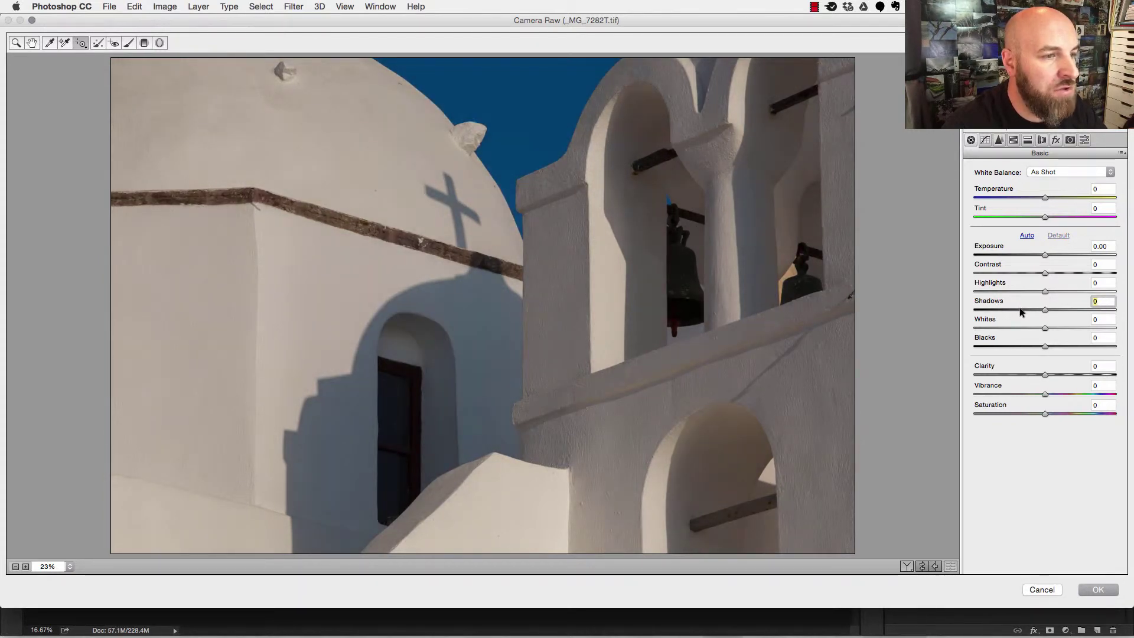
- Apply the Camera Raw filter and select the blue sky with Color Range at Fuzziness 71
left_click(1104, 590)
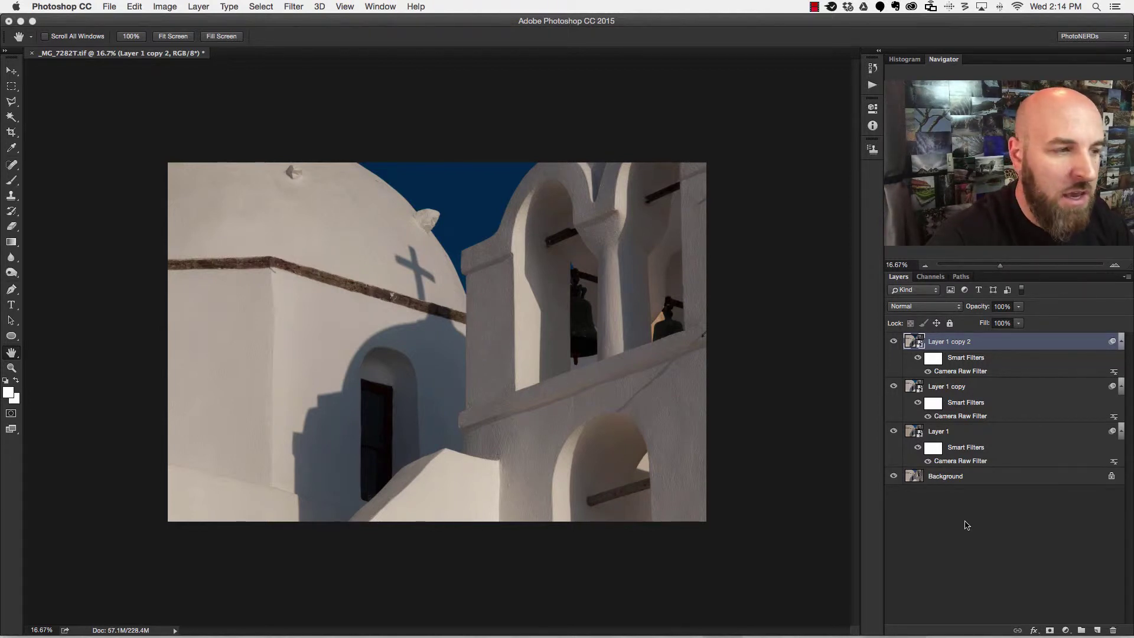
left_click(265, 7)
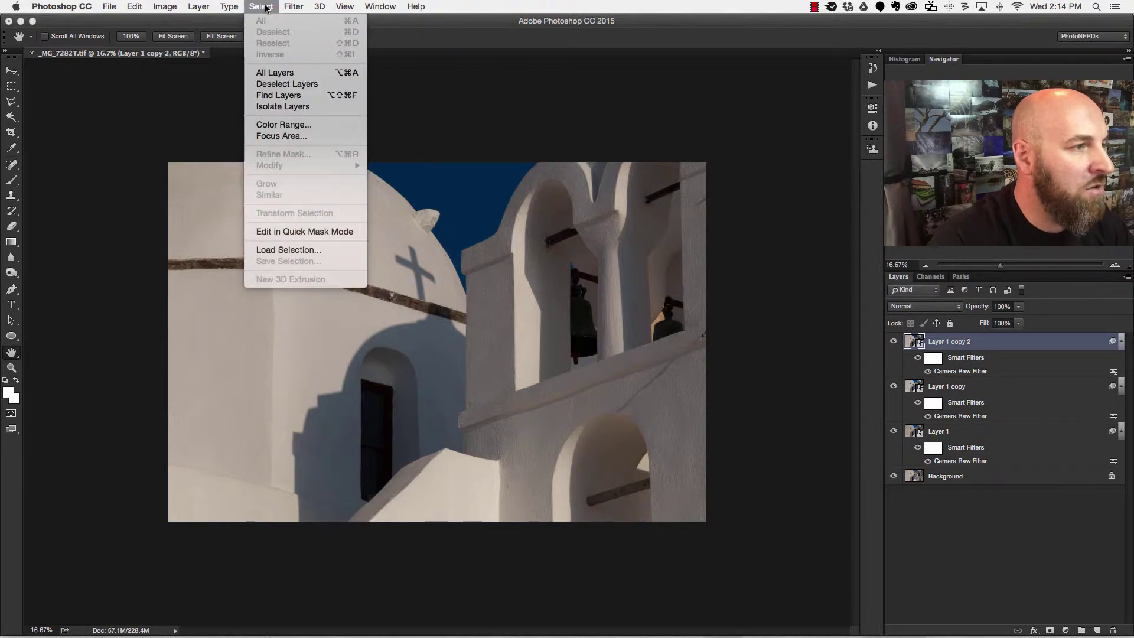
left_click(285, 125)
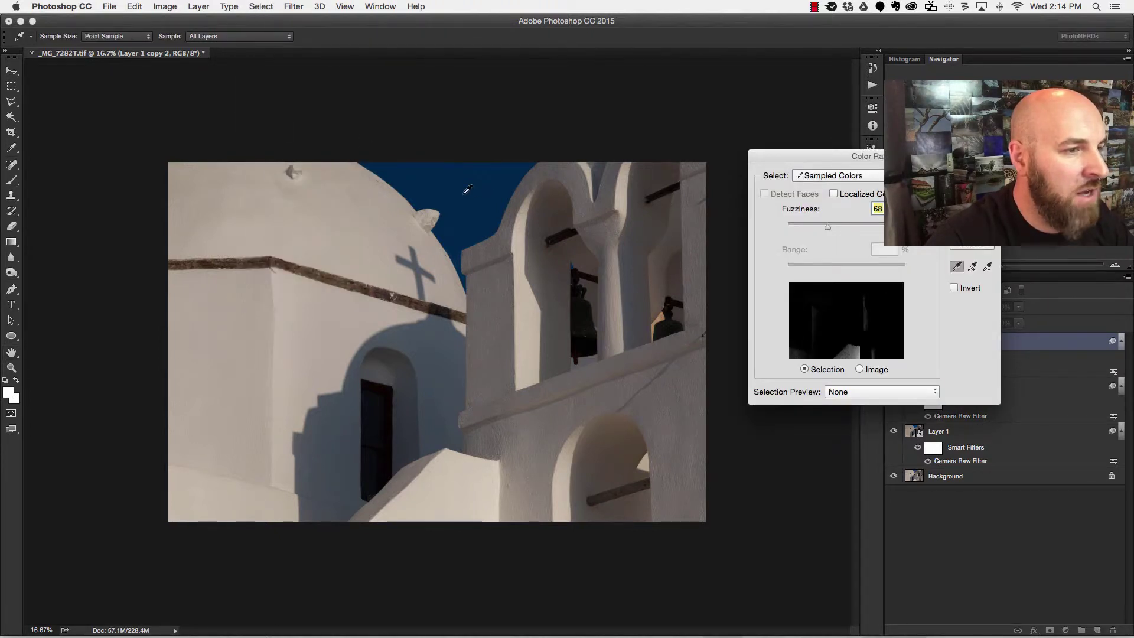
left_click(465, 192)
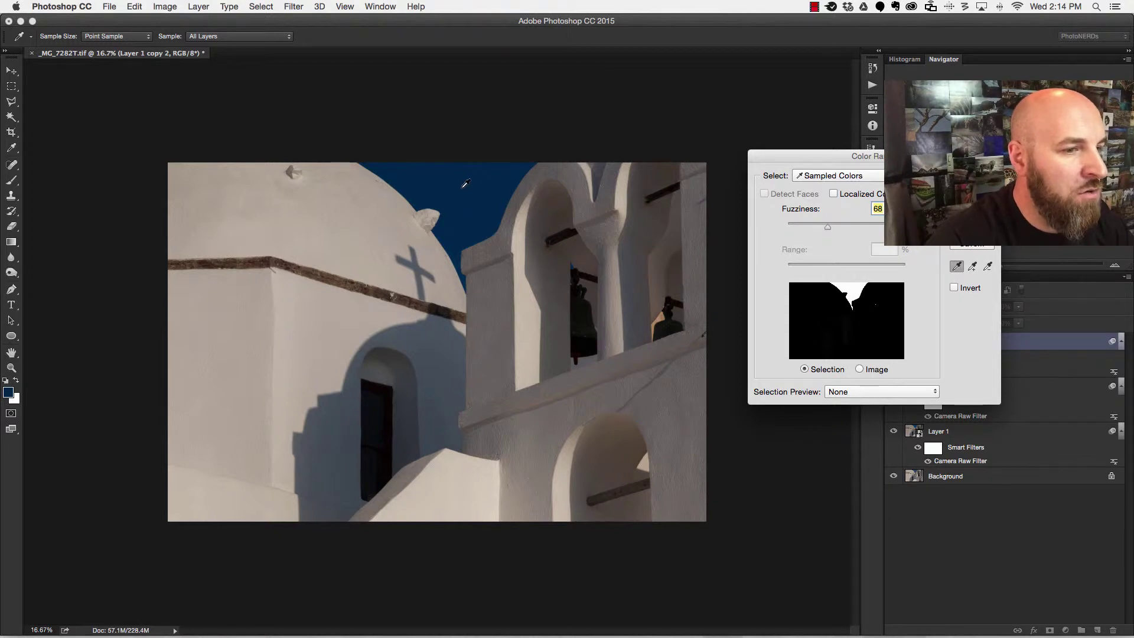
left_click_drag(828, 227, 833, 227)
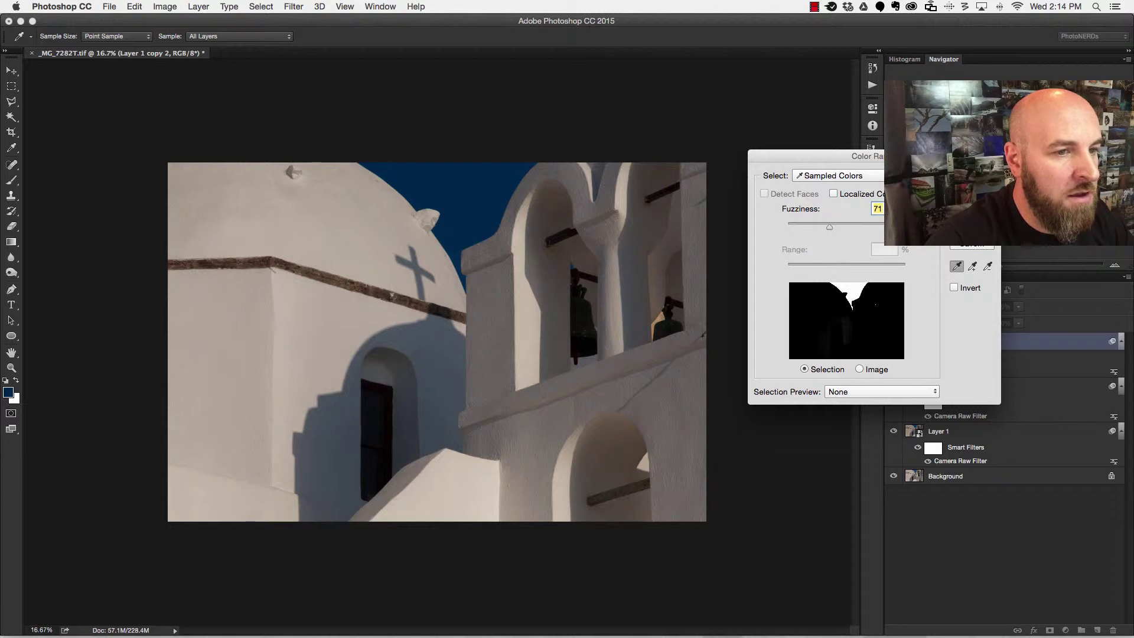
key("Return")
key("h")
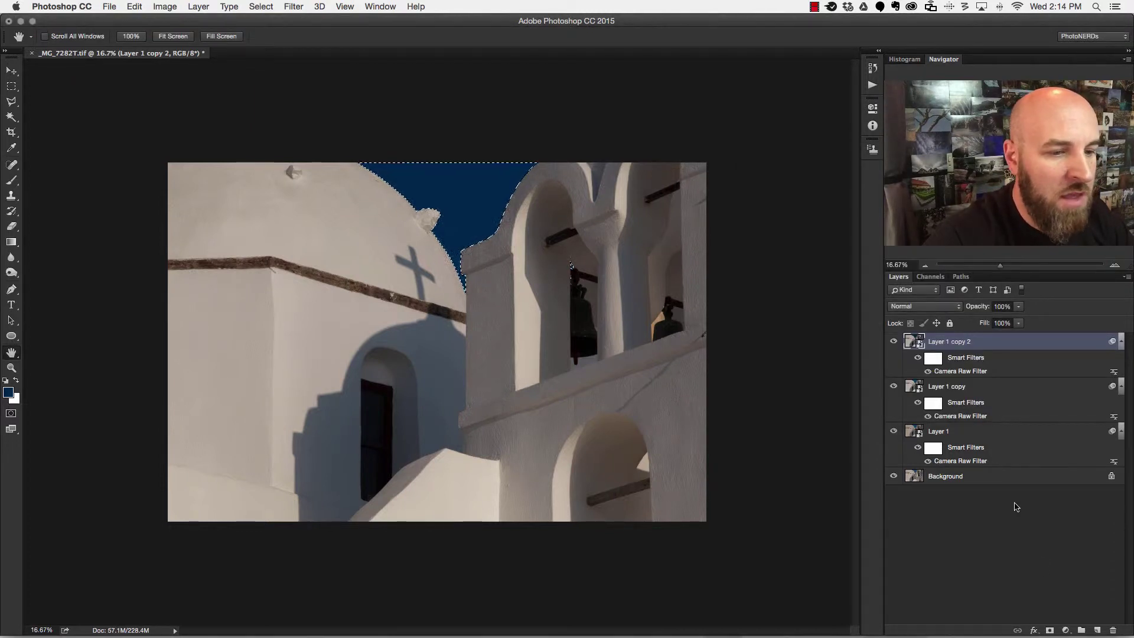
- Add an inverted sky-selection mask to Layer 1 copy 2, then toggle its visibility to compare, leaving it shown
left_click(1049, 631)
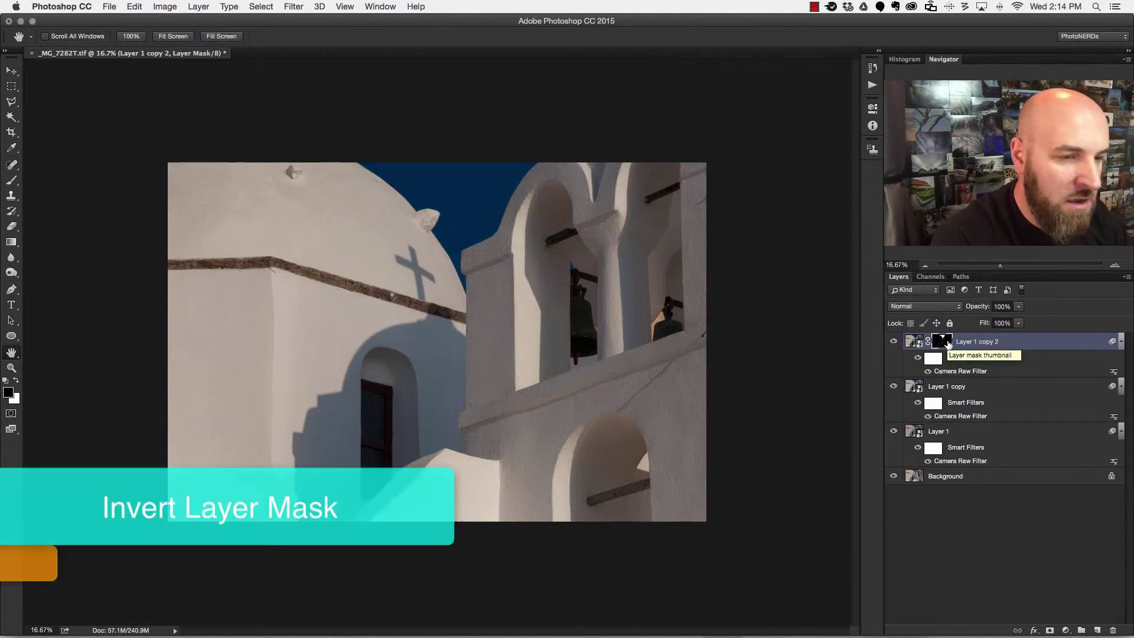
key("super+i")
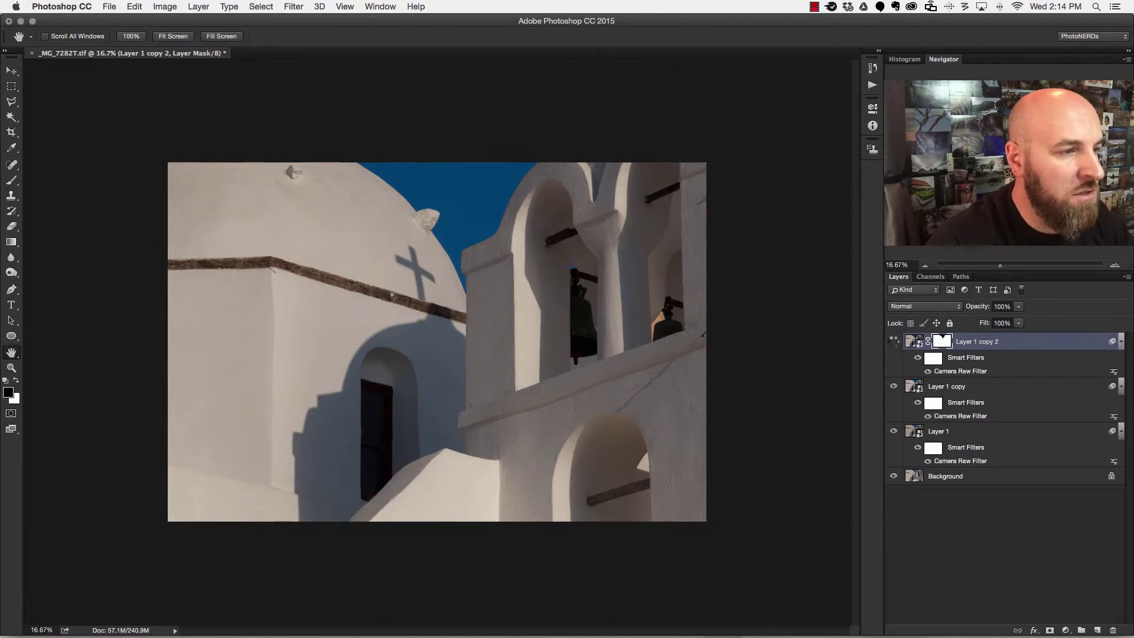
left_click(893, 341)
left_click(893, 341)
left_click(893, 342)
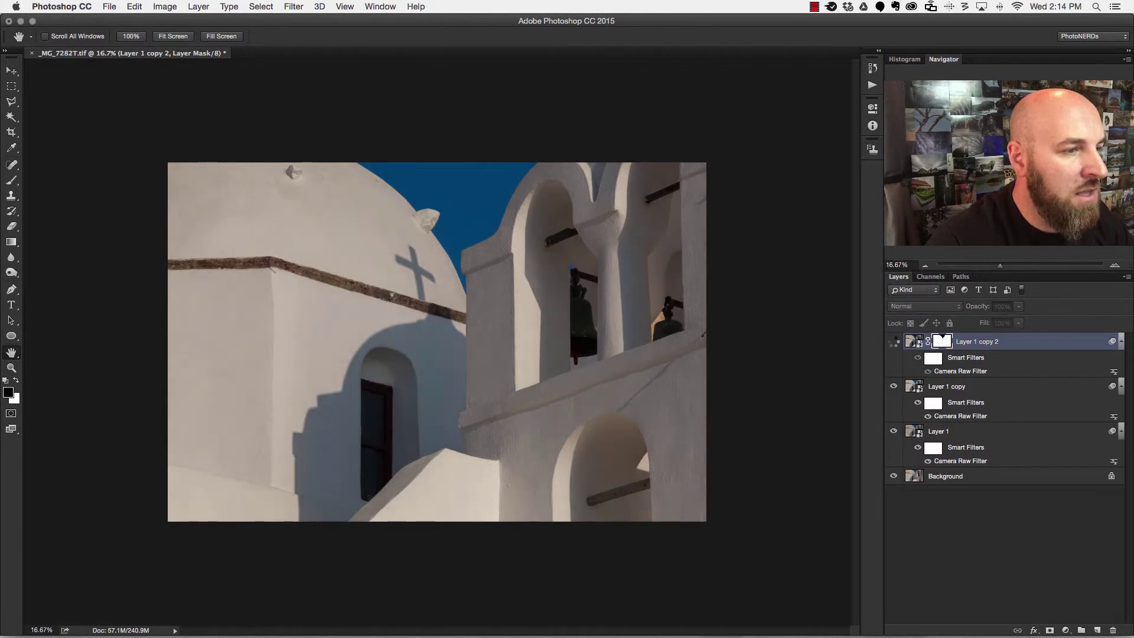
left_click(894, 342)
left_click(894, 342)
left_click(893, 342)
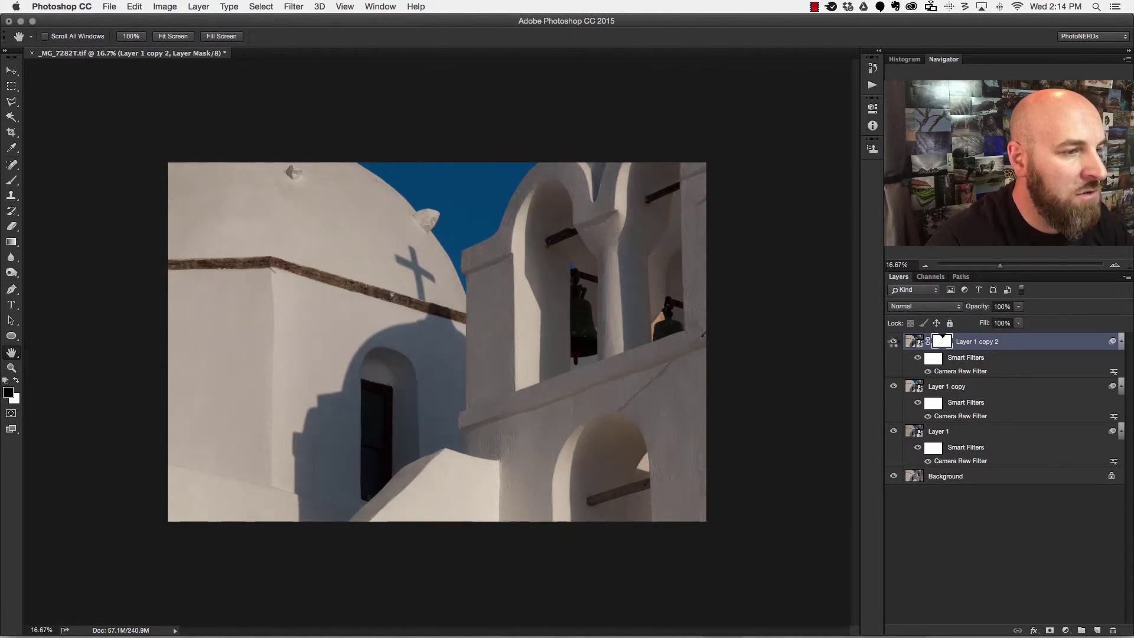
left_click(893, 342)
left_click(893, 342)
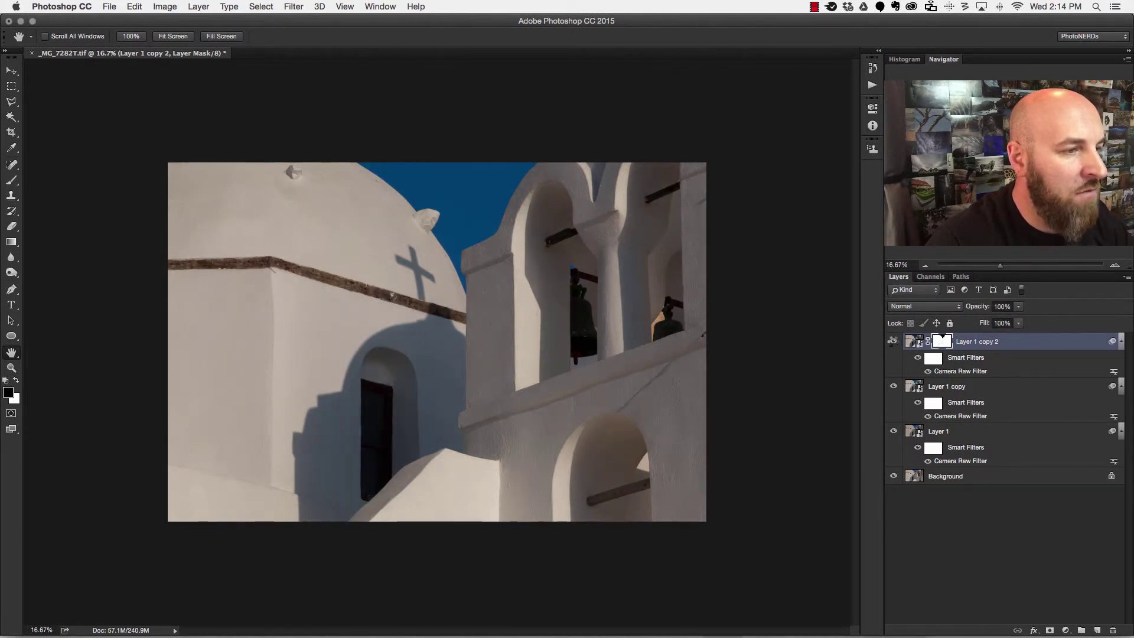
left_click(893, 342)
left_click(893, 344)
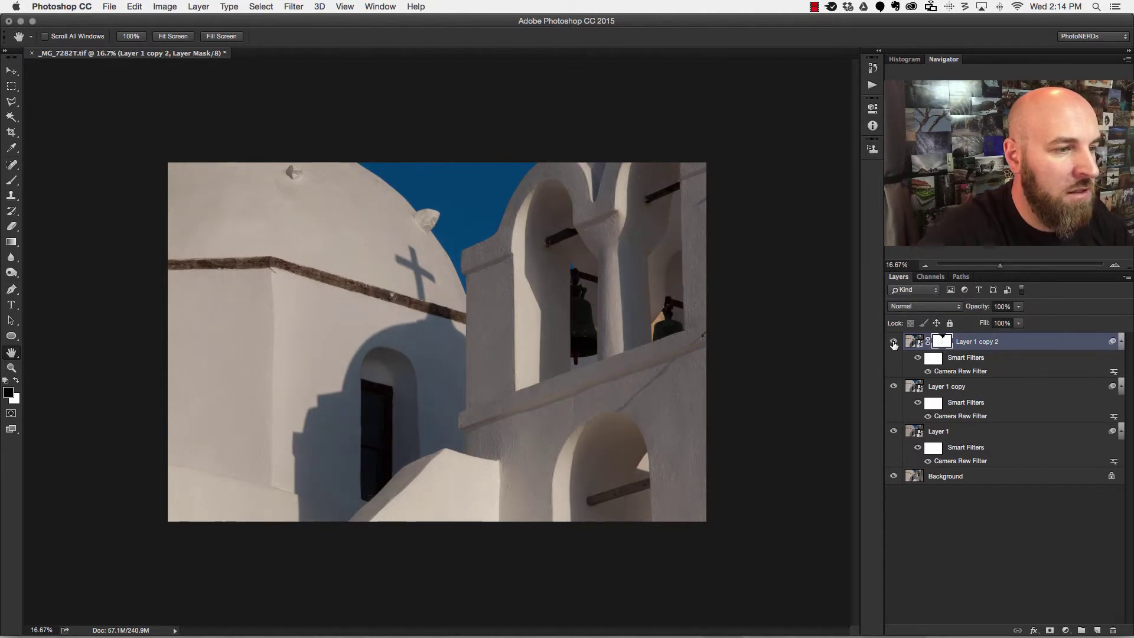